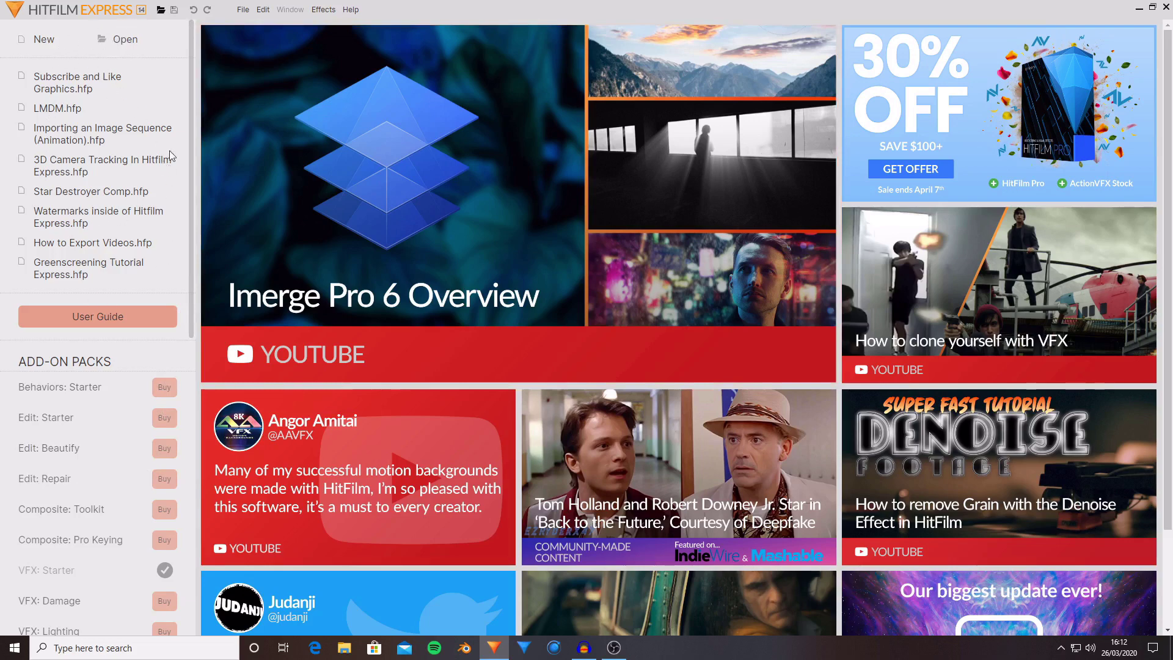
- Look through the recent projects and the add-on packs listed on the home screen
left_click_drag(190, 138, 156, 52)
left_click_drag(190, 103, 192, 138)
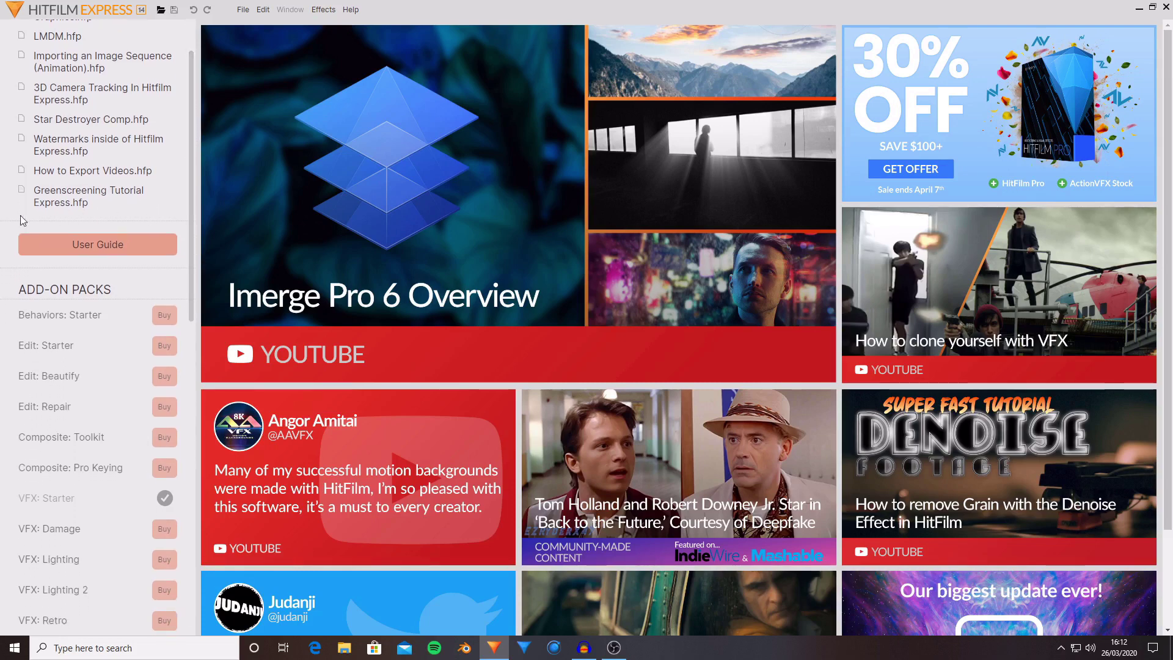
scroll(188, 280, "down", 3)
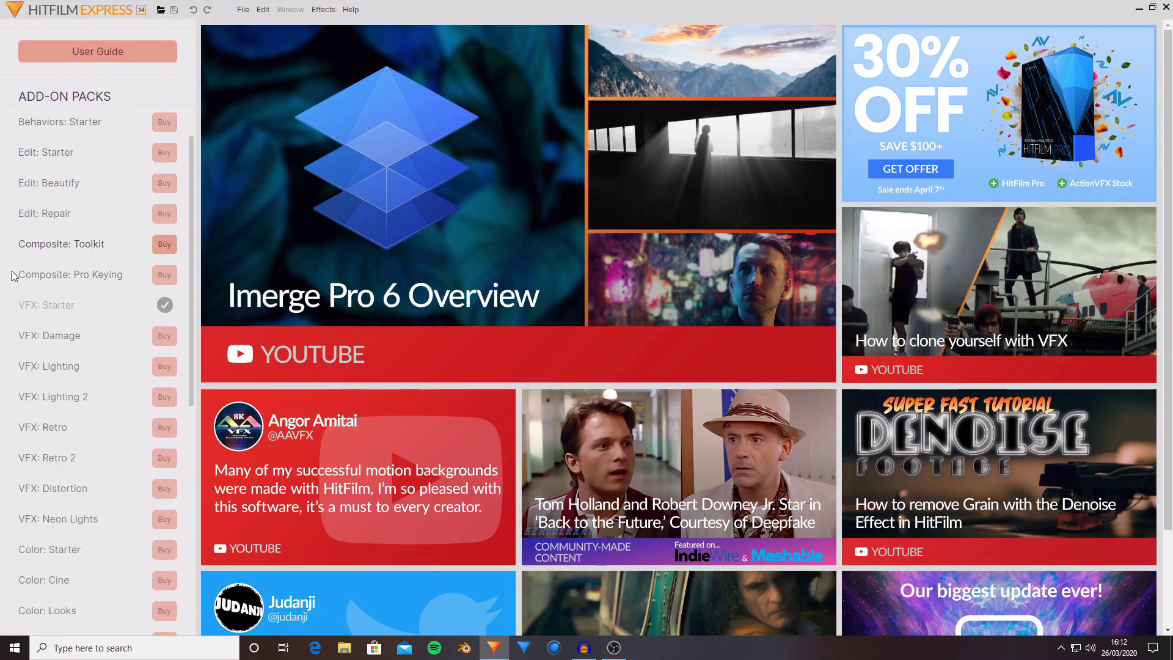
left_click_drag(189, 284, 182, 518)
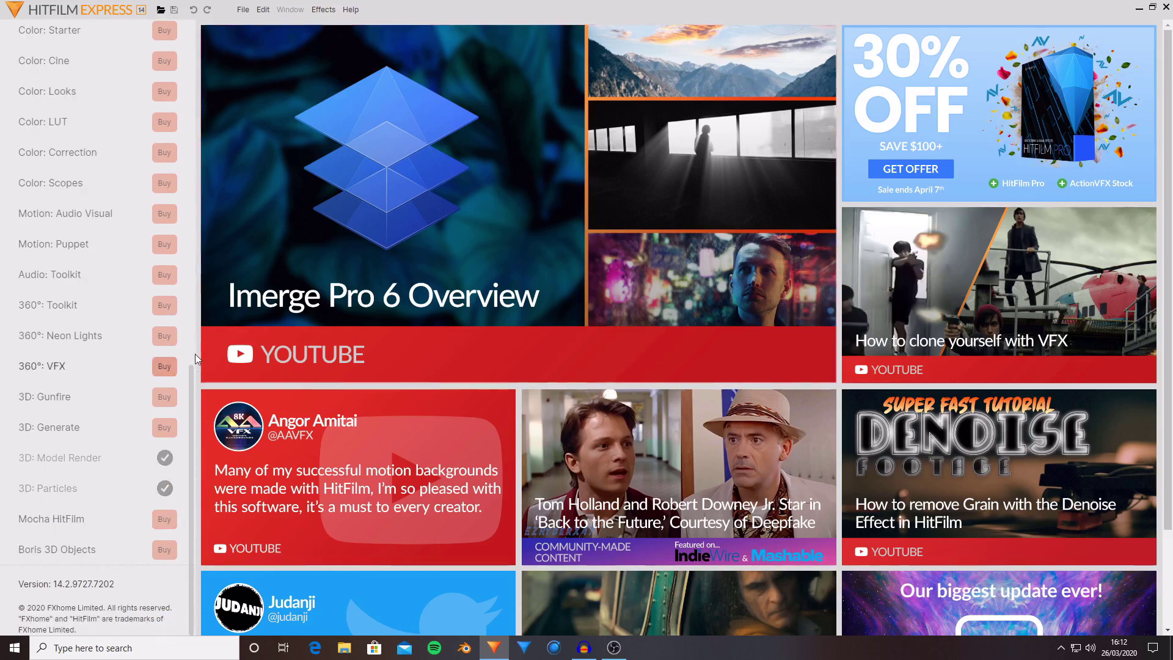
left_click_drag(191, 378, 184, 13)
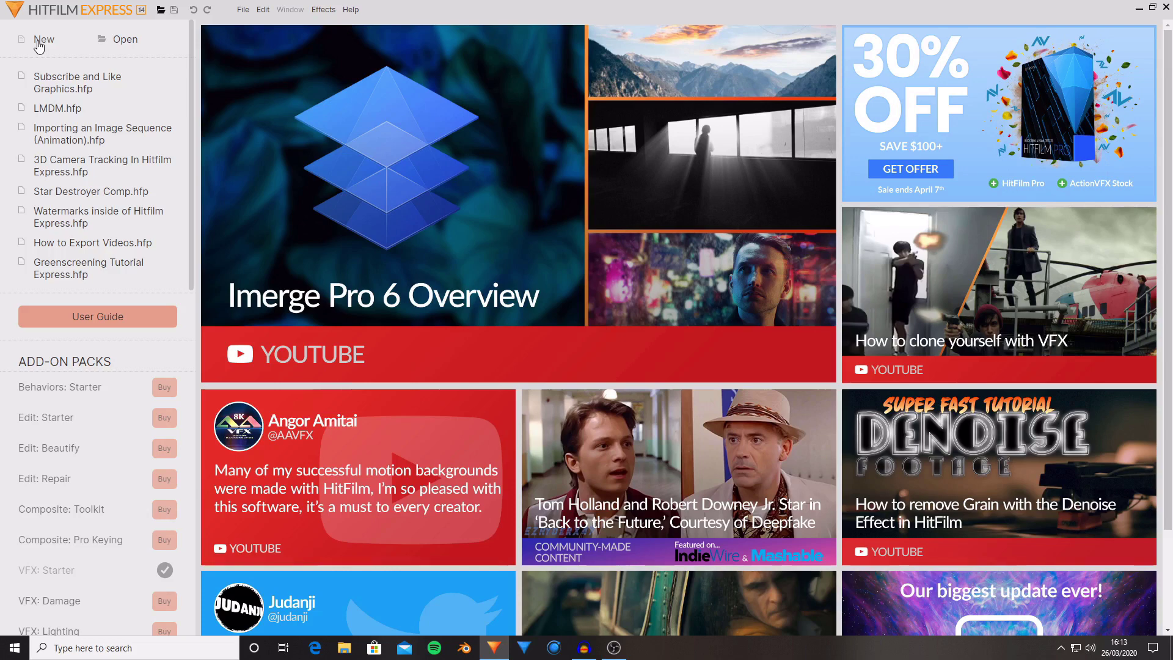
- Create a new project using the 1080p Full HD @ 30 fps template
left_click(42, 40)
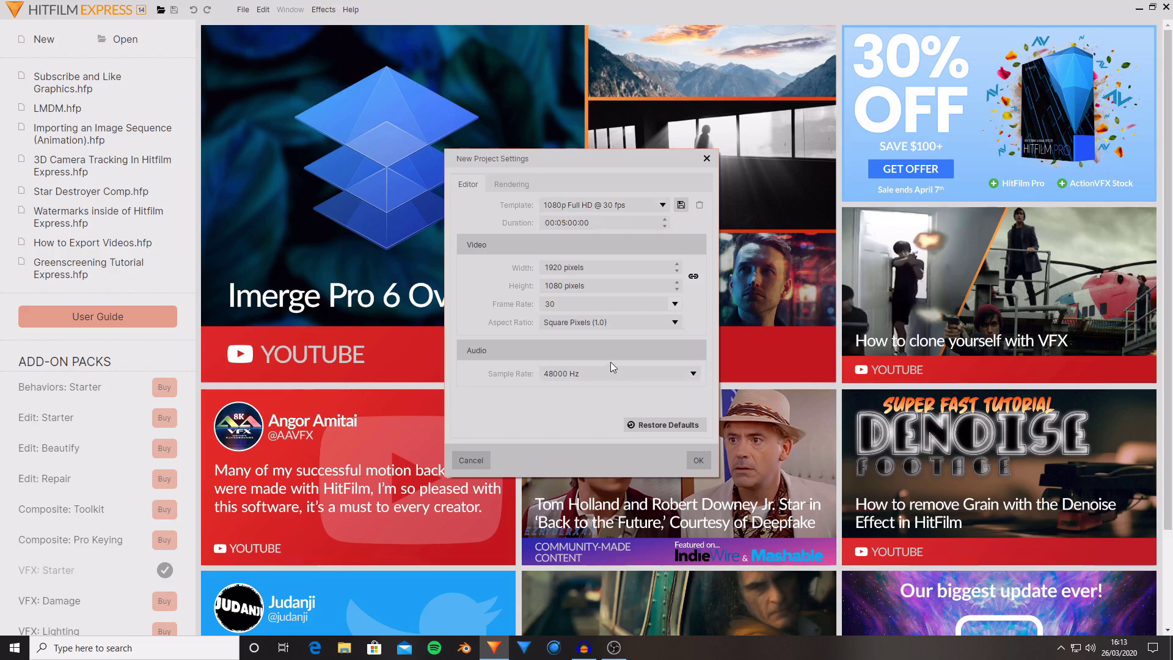
left_click(625, 202)
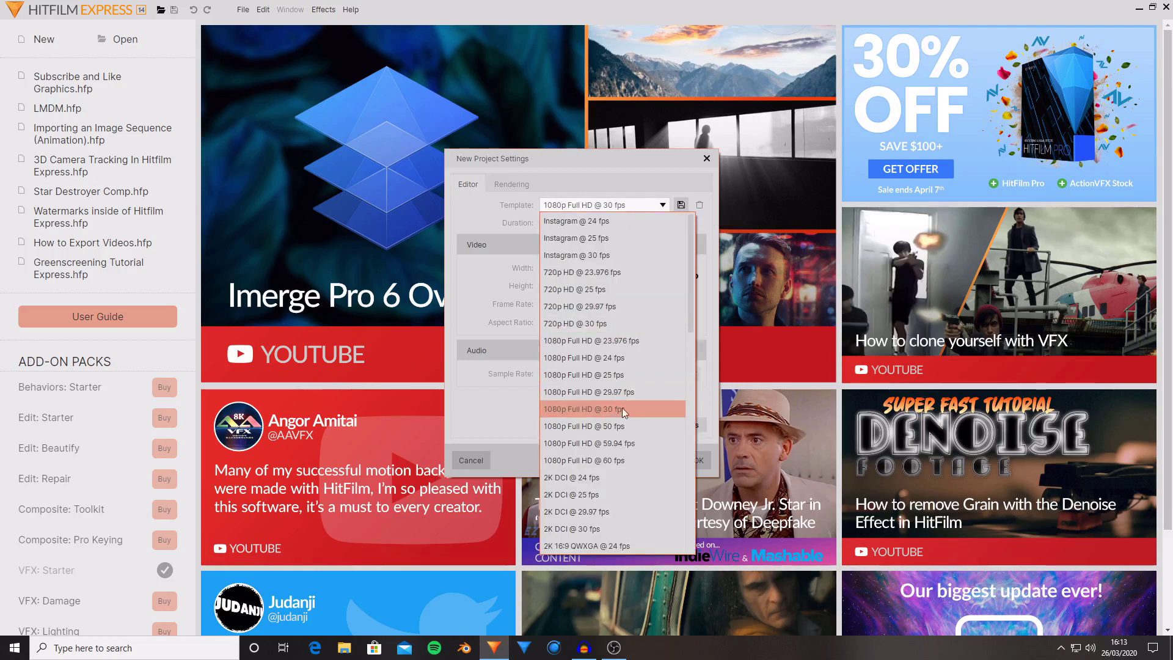
left_click(612, 379)
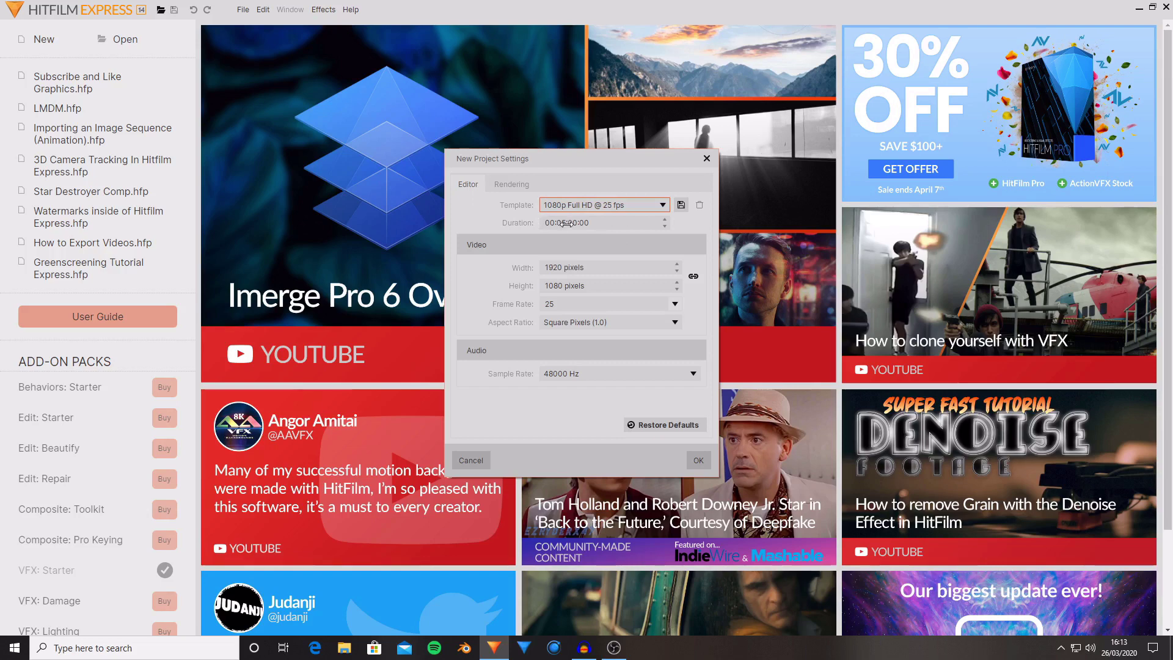
left_click(512, 184)
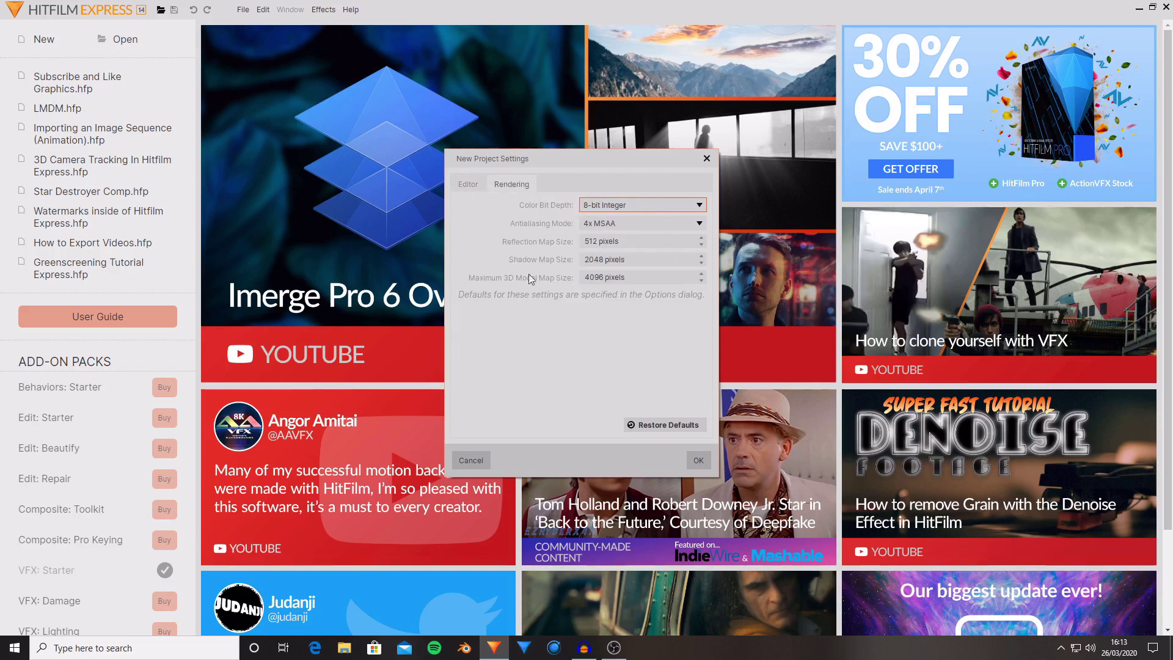
left_click(460, 186)
left_click(618, 208)
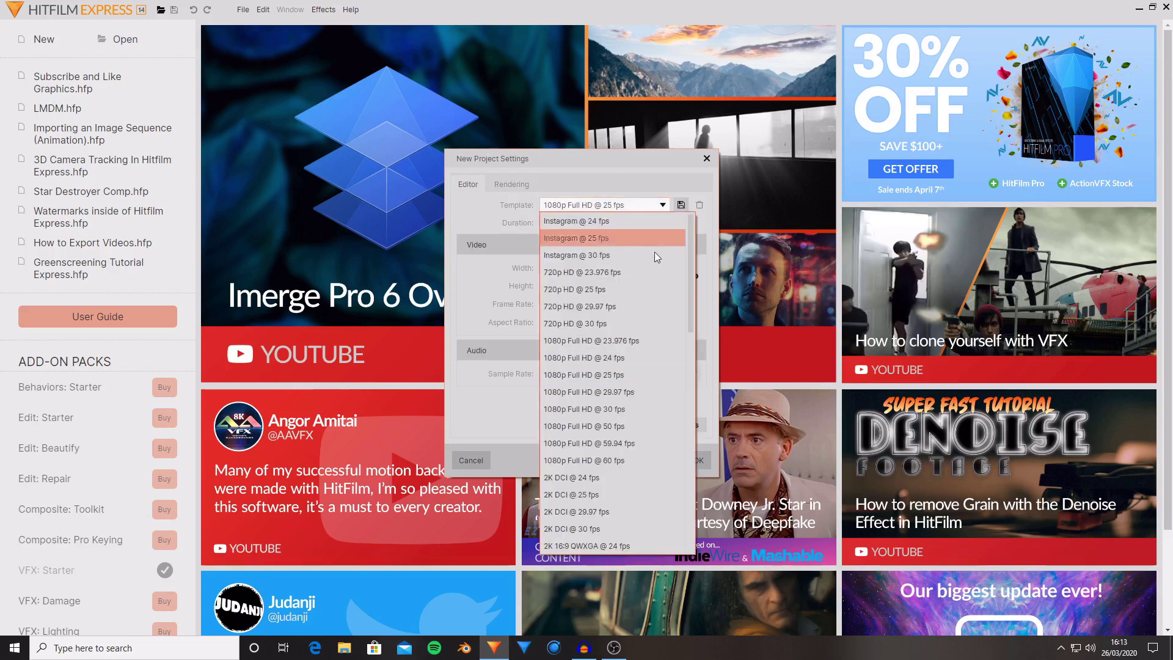
left_click(618, 409)
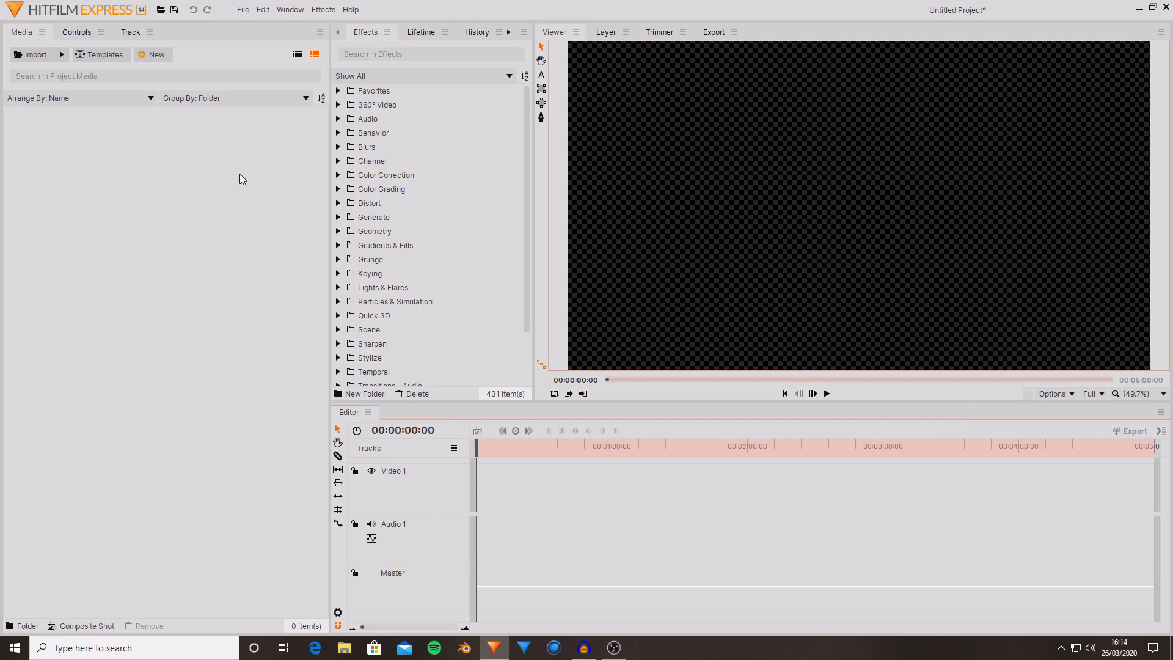
- Look through the media import options and the installed title templates without importing anything
left_click_drag(77, 34, 388, 63)
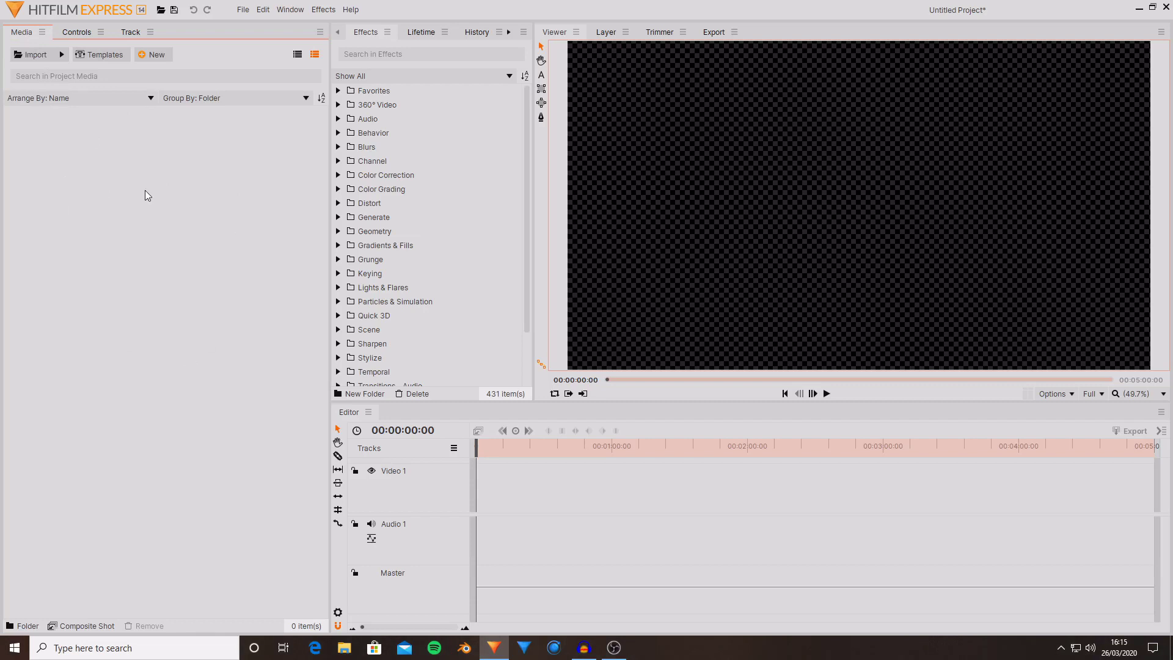
left_click(61, 55)
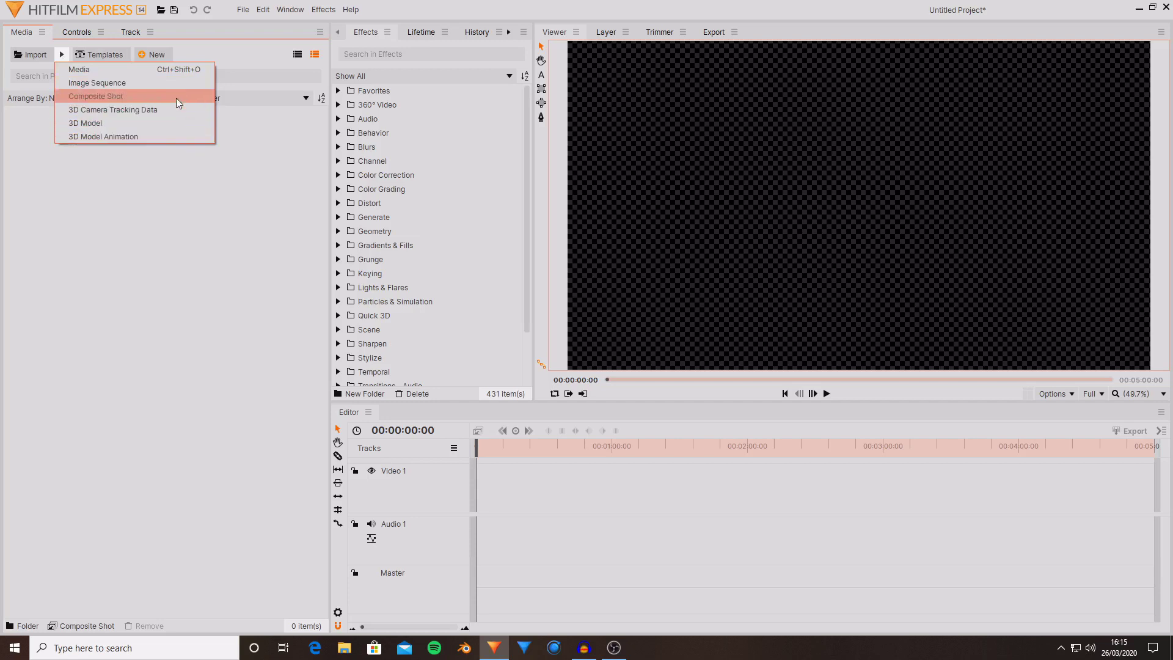
left_click(64, 55)
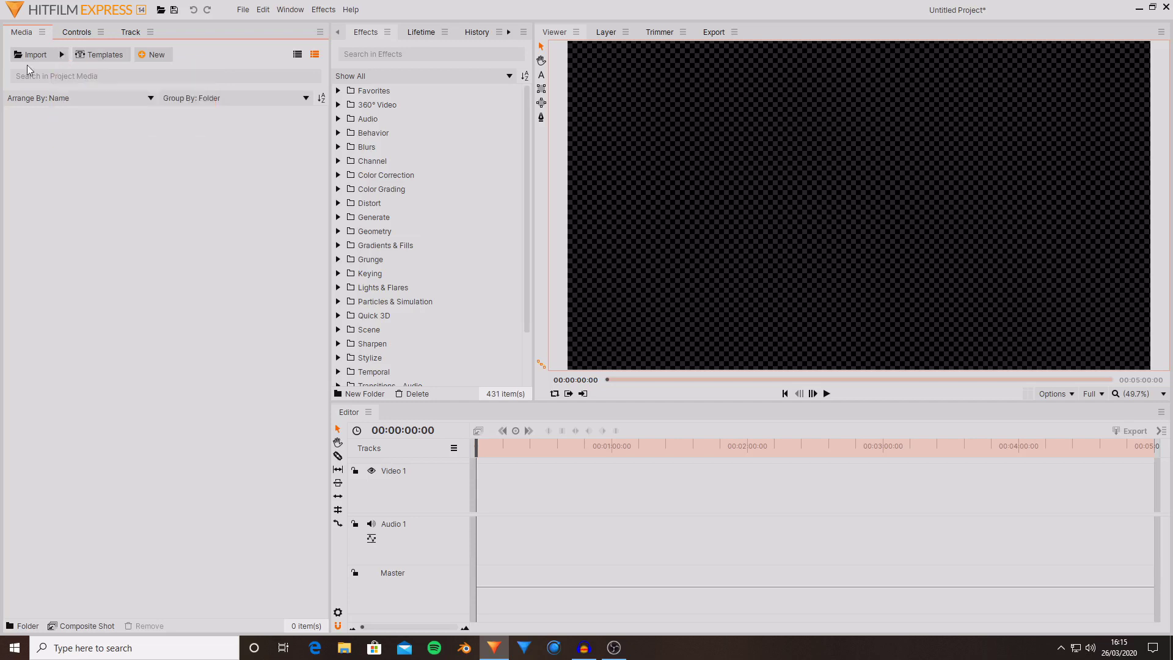
left_click(109, 56)
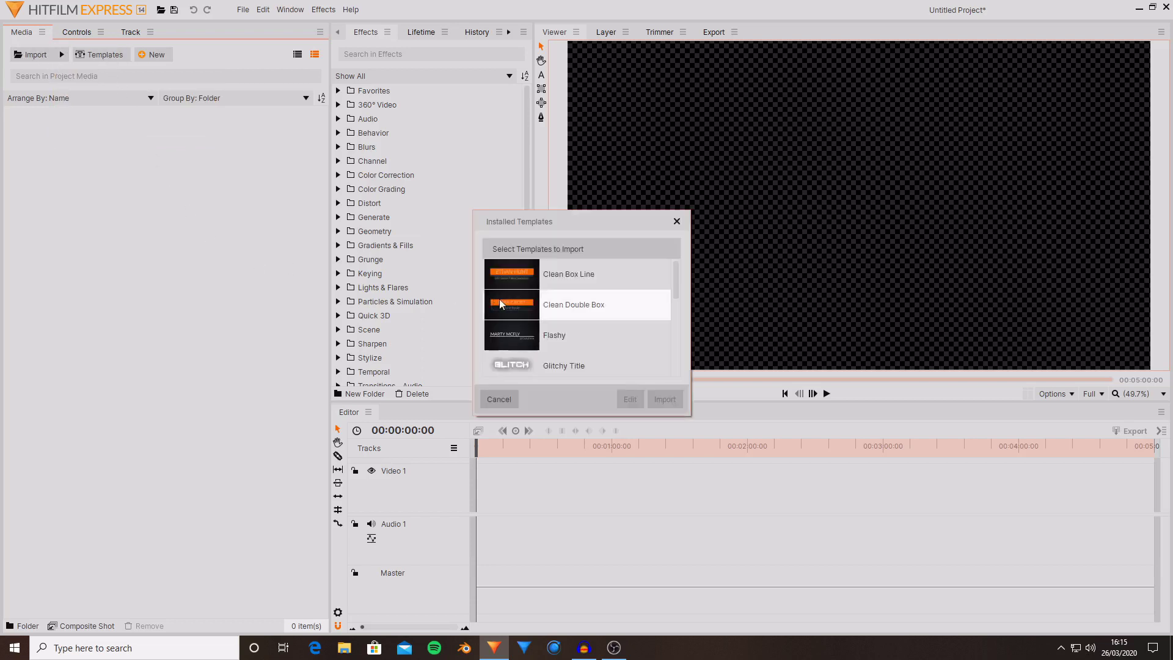
left_click_drag(676, 282, 676, 305)
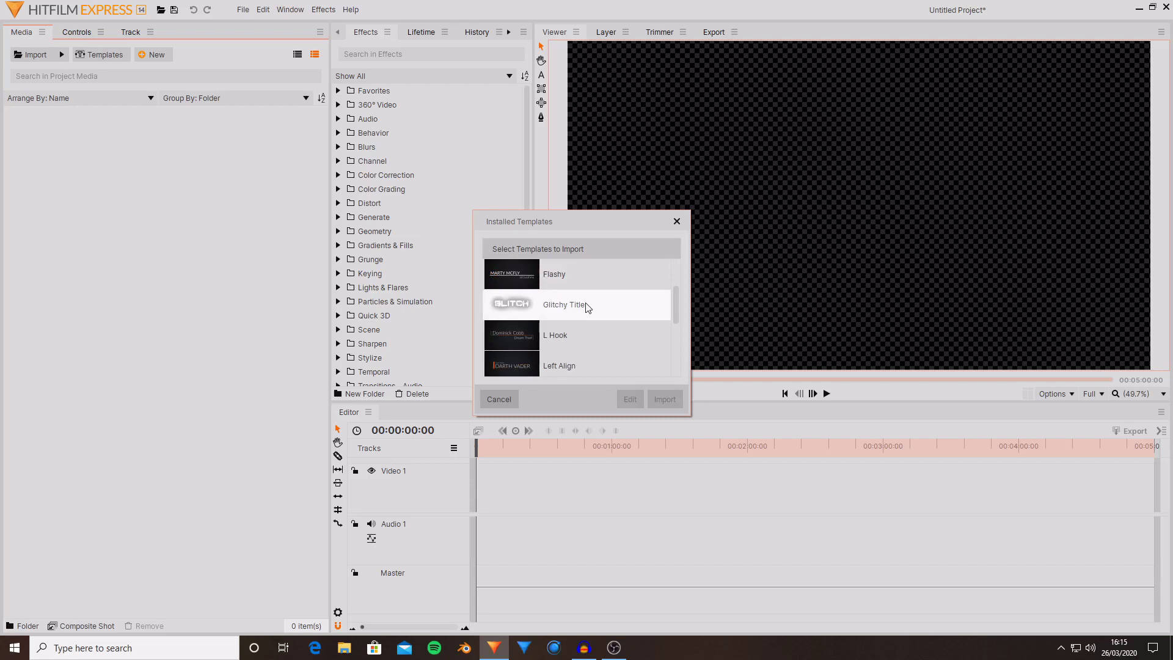
scroll(568, 318, "up", 2)
left_click(544, 281)
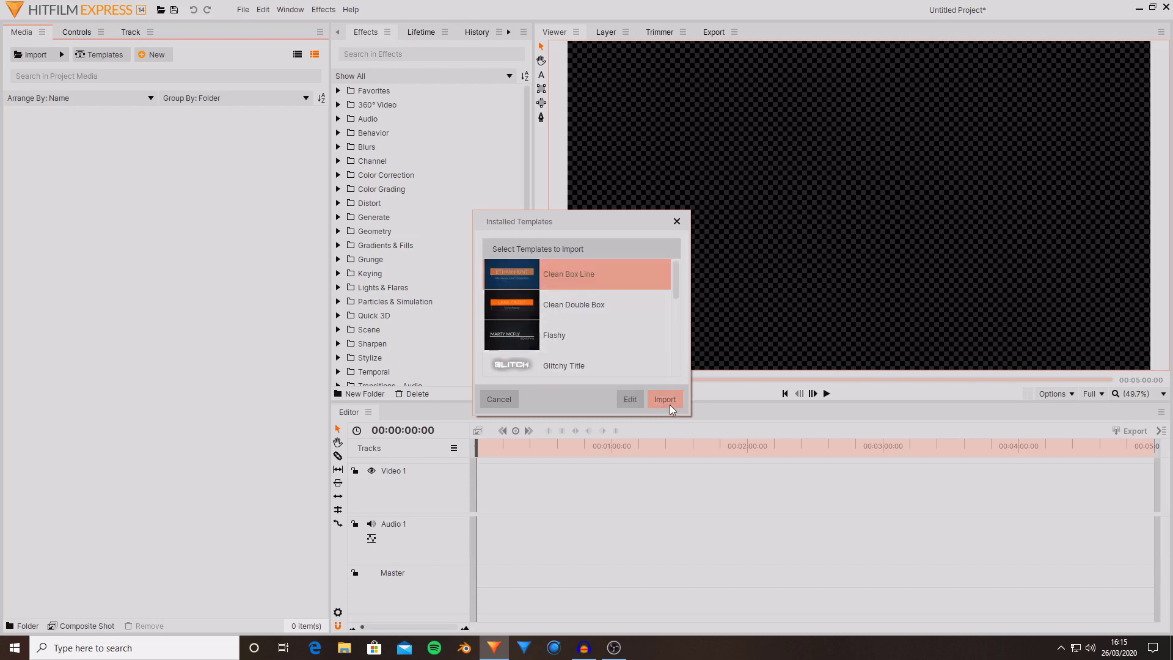
left_click(486, 401)
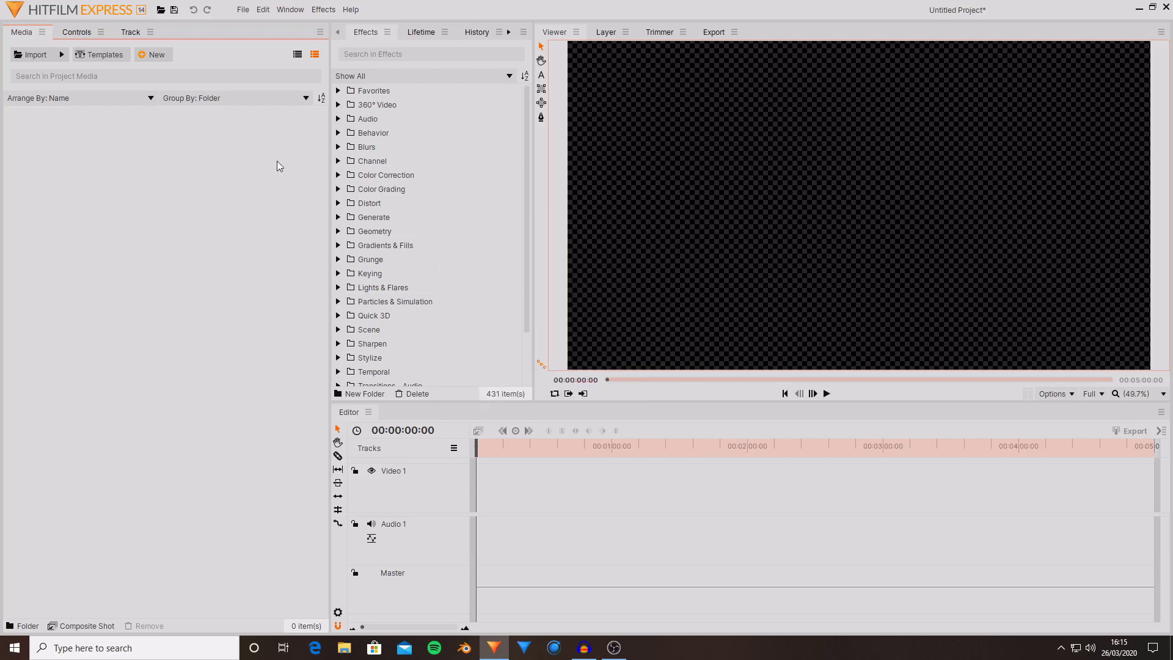
- Add a new composite shot to the project media
left_click(157, 57)
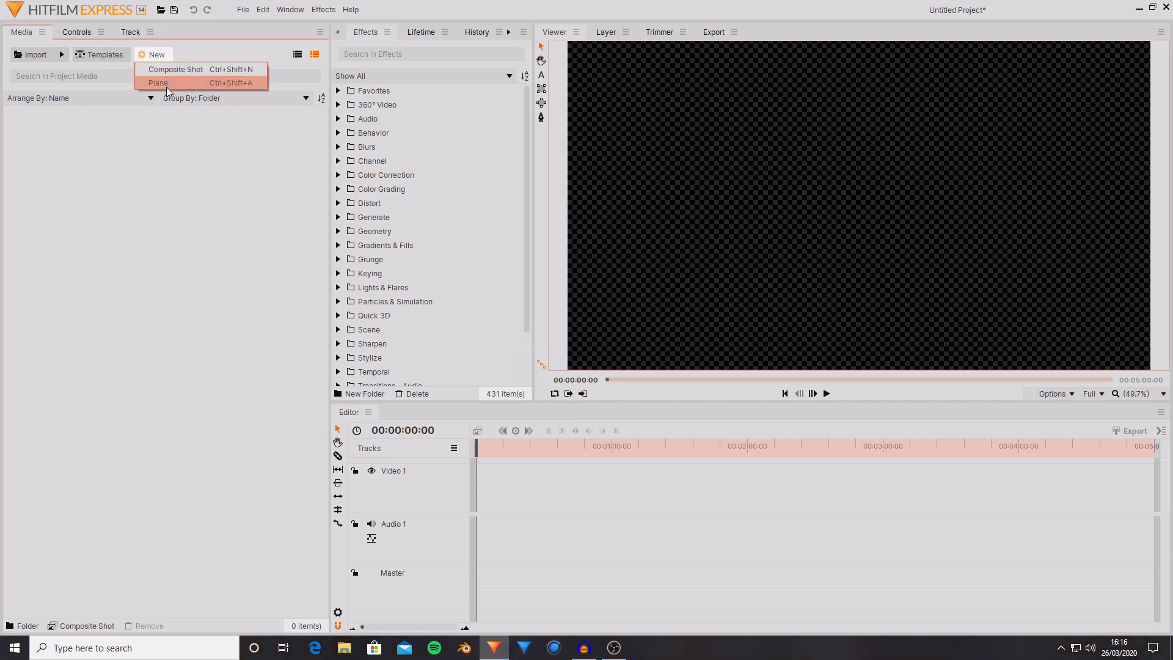
left_click(265, 436)
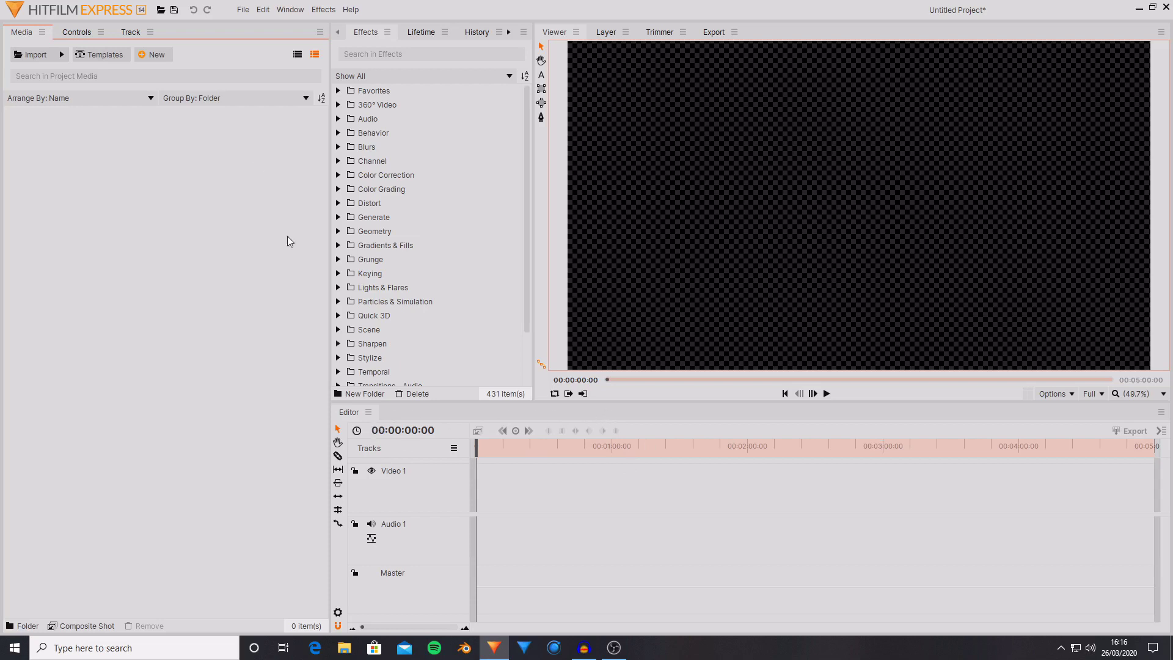
left_click(165, 61)
left_click(168, 73)
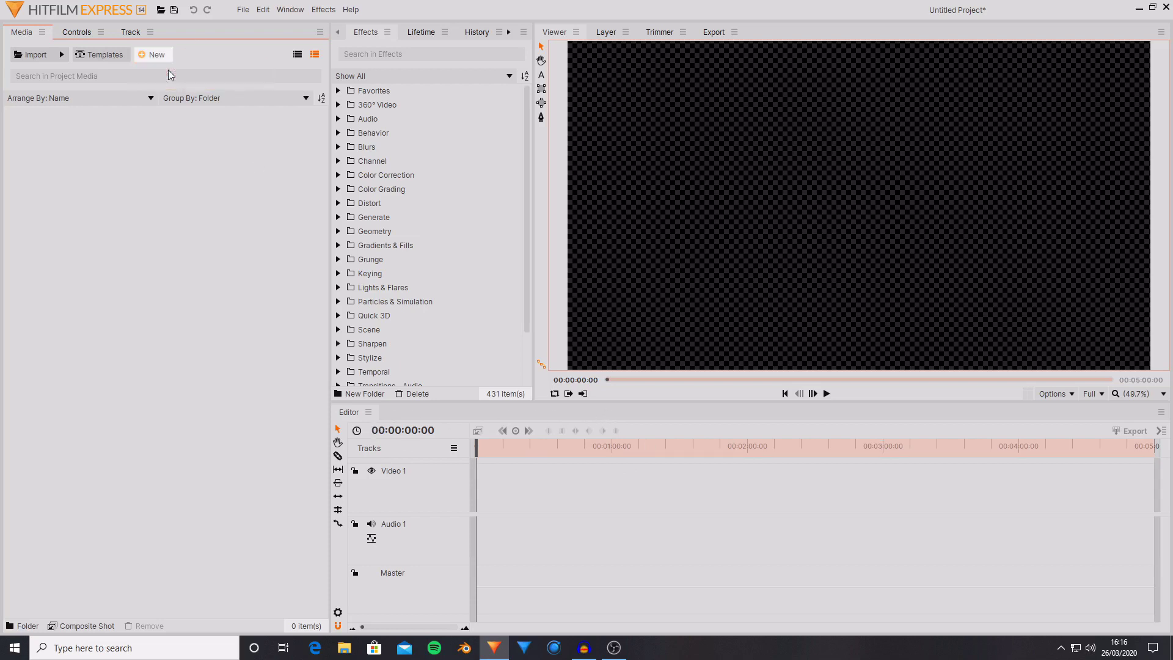
left_click(708, 486)
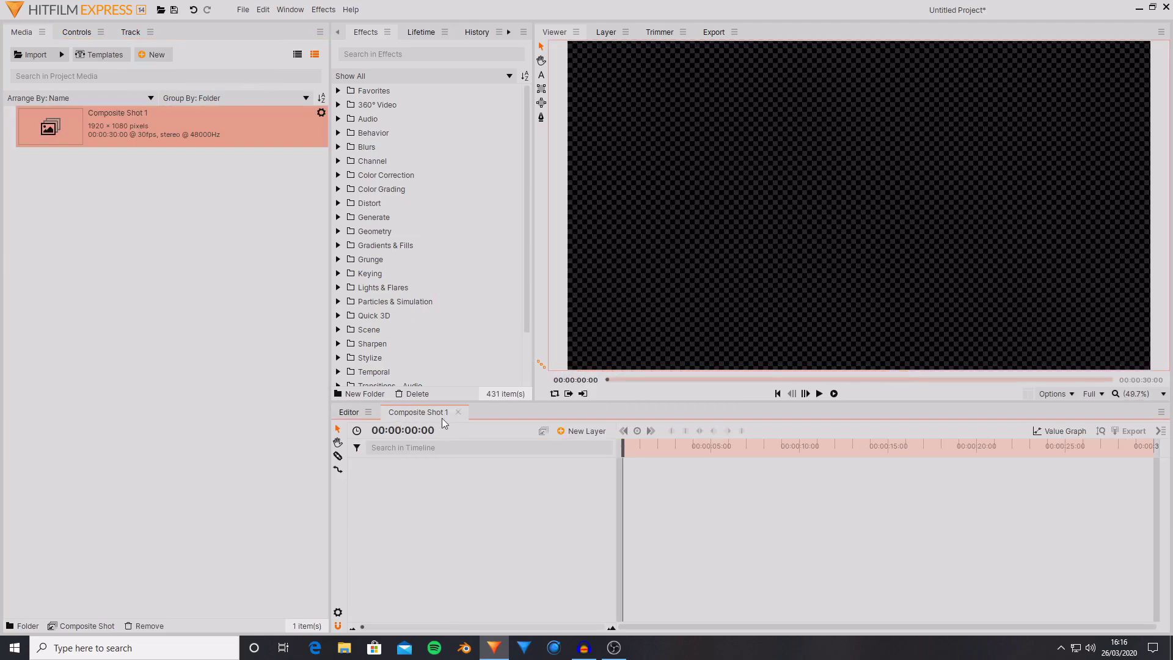
- Look over the editor and composite shot timelines, the export queue, the effects categories and the action history
mouse_move(437, 414)
left_mouse_down()
mouse_move(458, 440)
mouse_move(392, 411)
mouse_move(228, 255)
mouse_move(446, 434)
mouse_move(437, 428)
left_mouse_up()
left_click(349, 411)
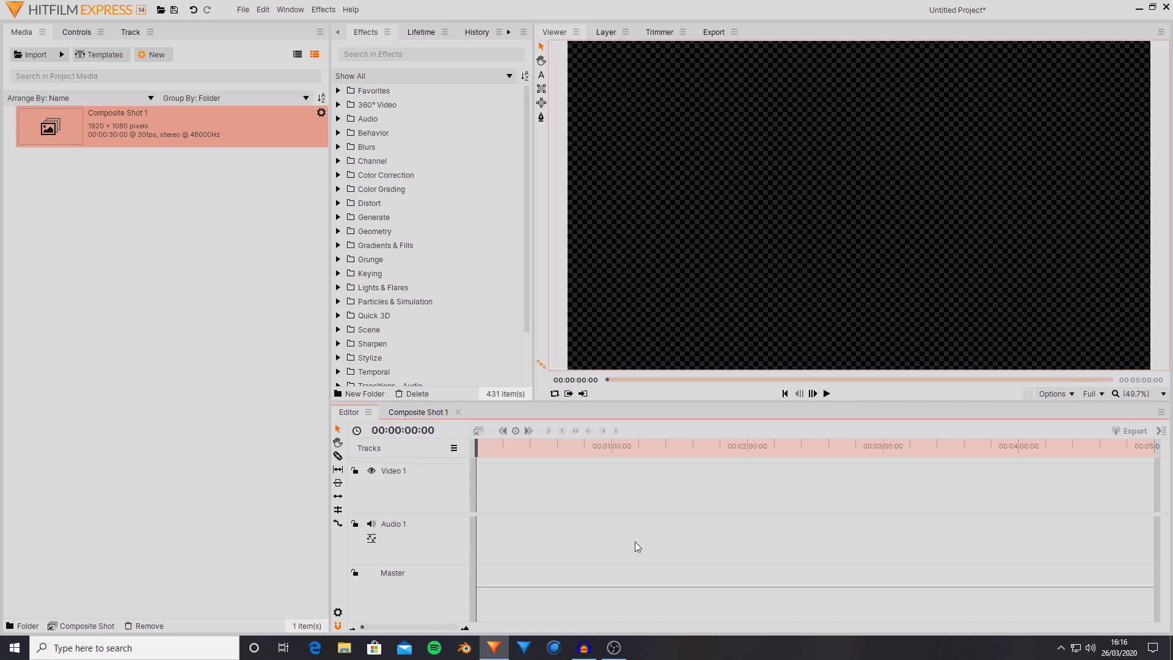
left_click(415, 413)
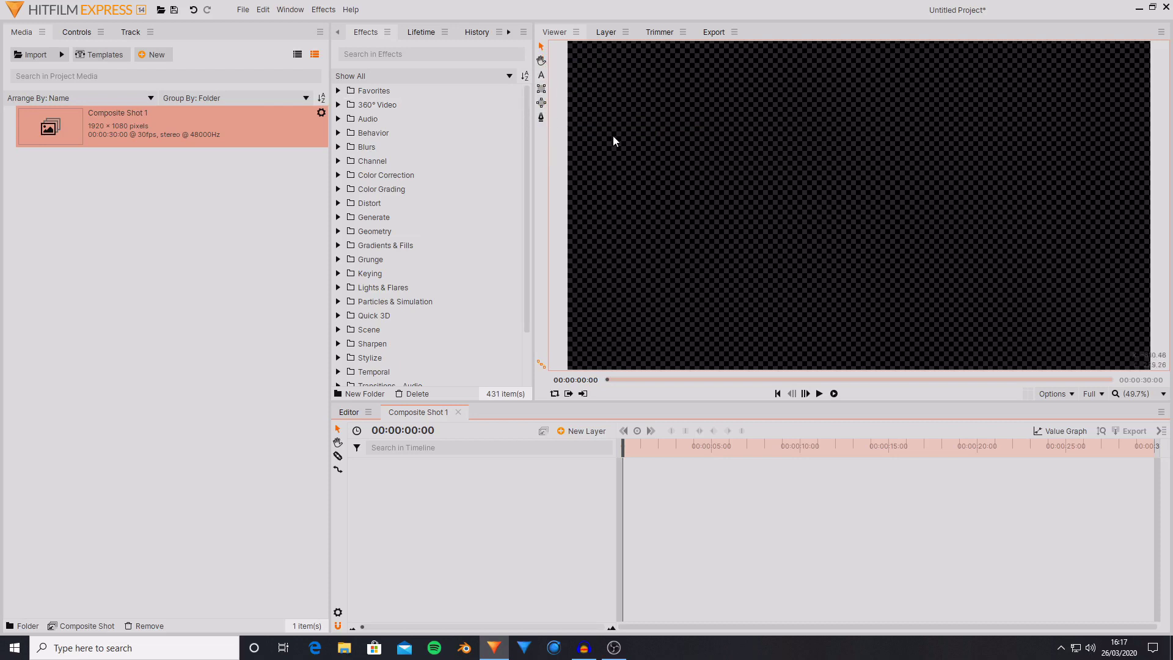
left_click(713, 32)
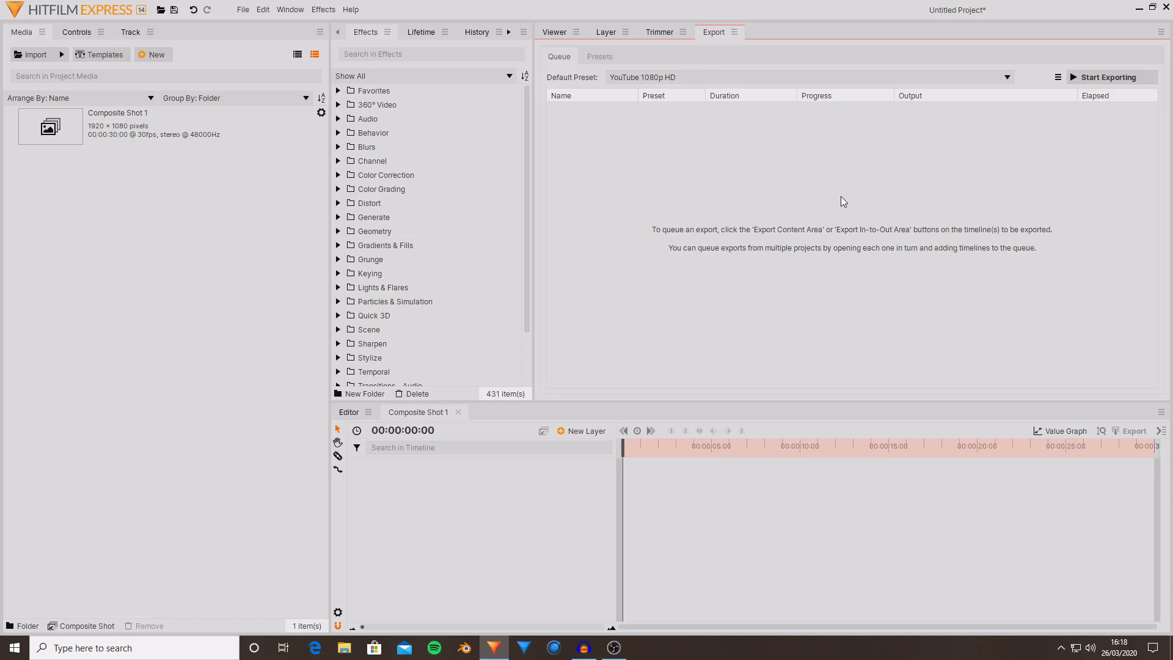
left_click(555, 32)
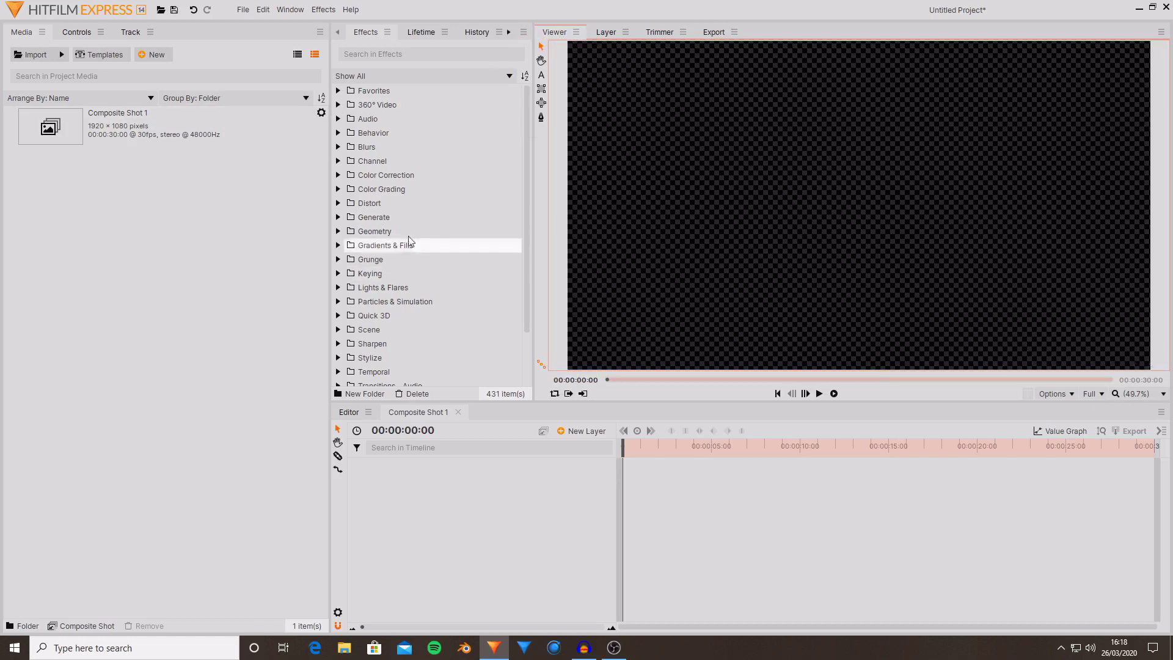
scroll(391, 184, "down", 2)
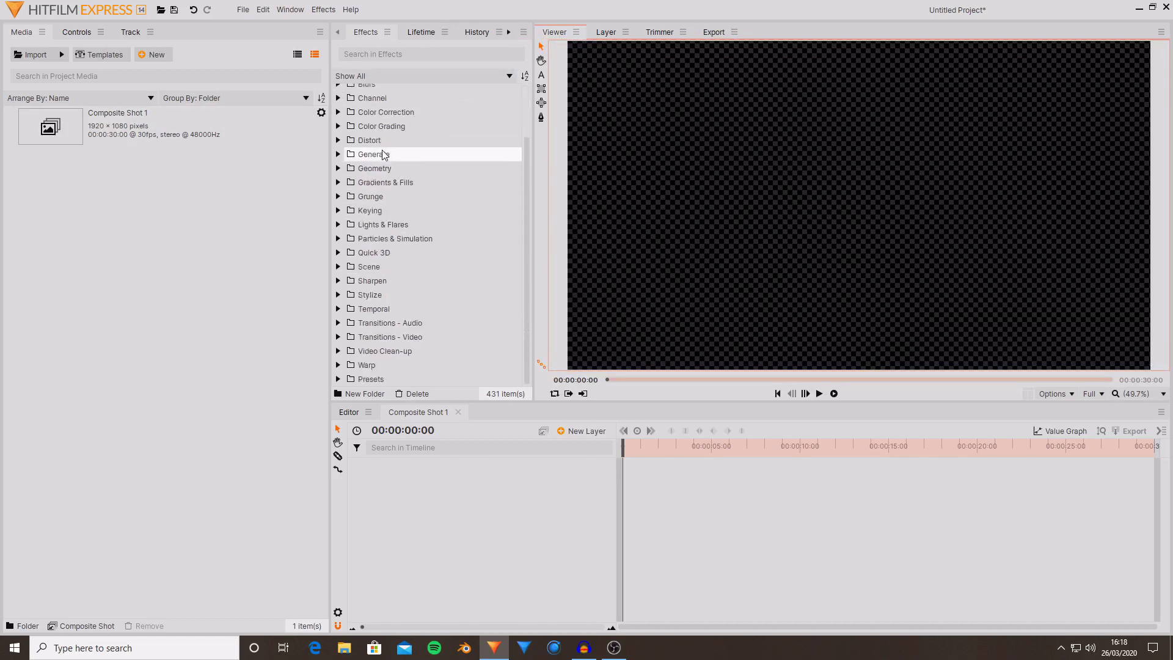
scroll(385, 154, "up", 2)
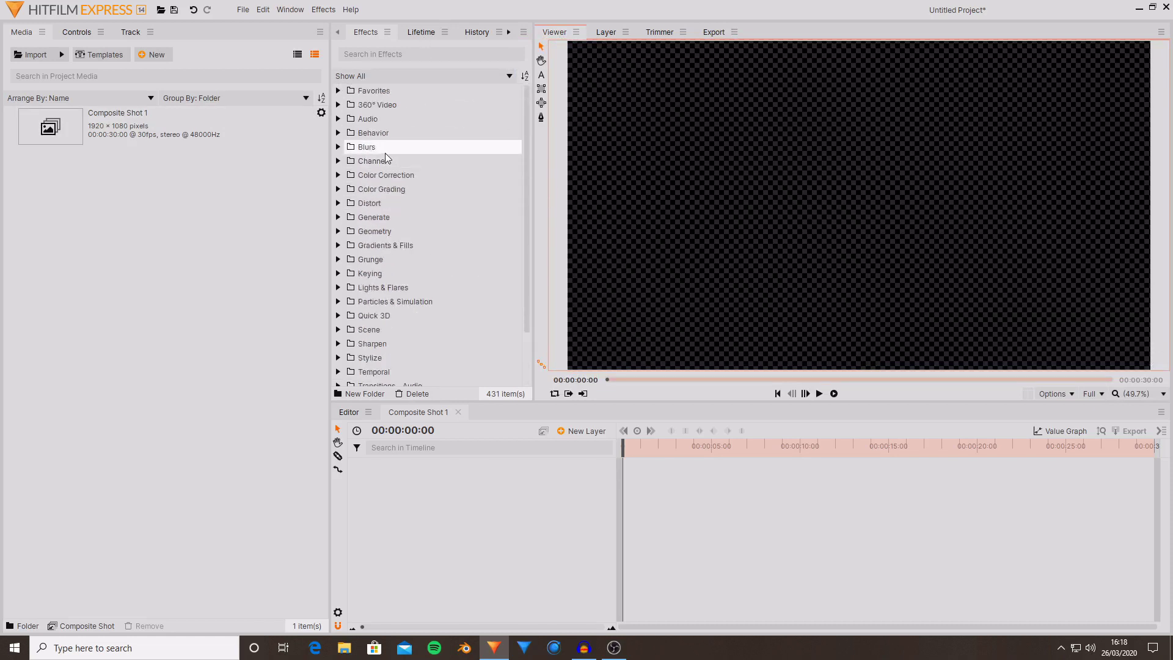
left_click(476, 32)
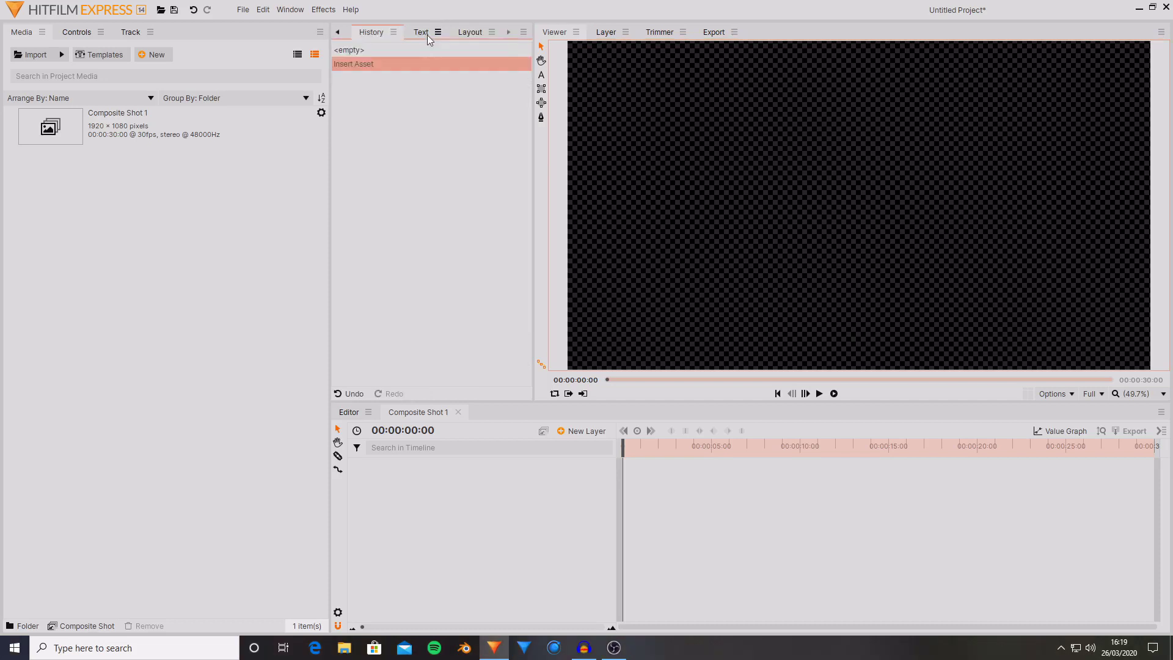
- Draw a wide text box across the upper part of the viewer and enter SUBSCRIBE in it
left_click(425, 34)
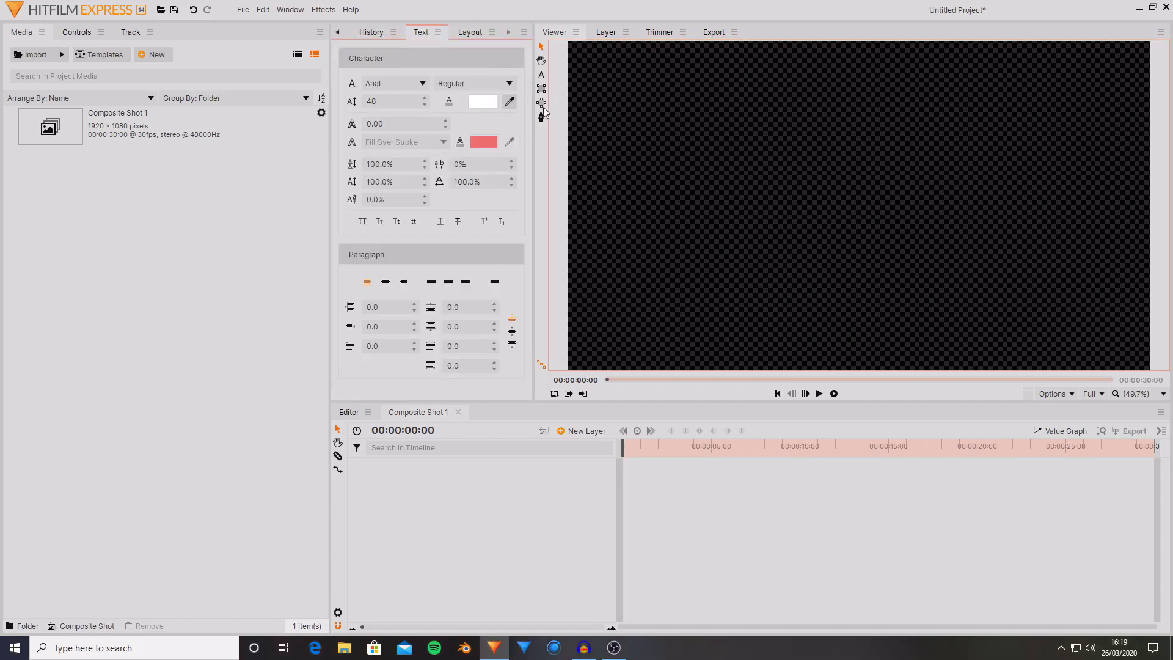
left_click(540, 75)
mouse_move(610, 105)
left_mouse_down()
mouse_move(736, 161)
mouse_move(1038, 209)
left_mouse_up()
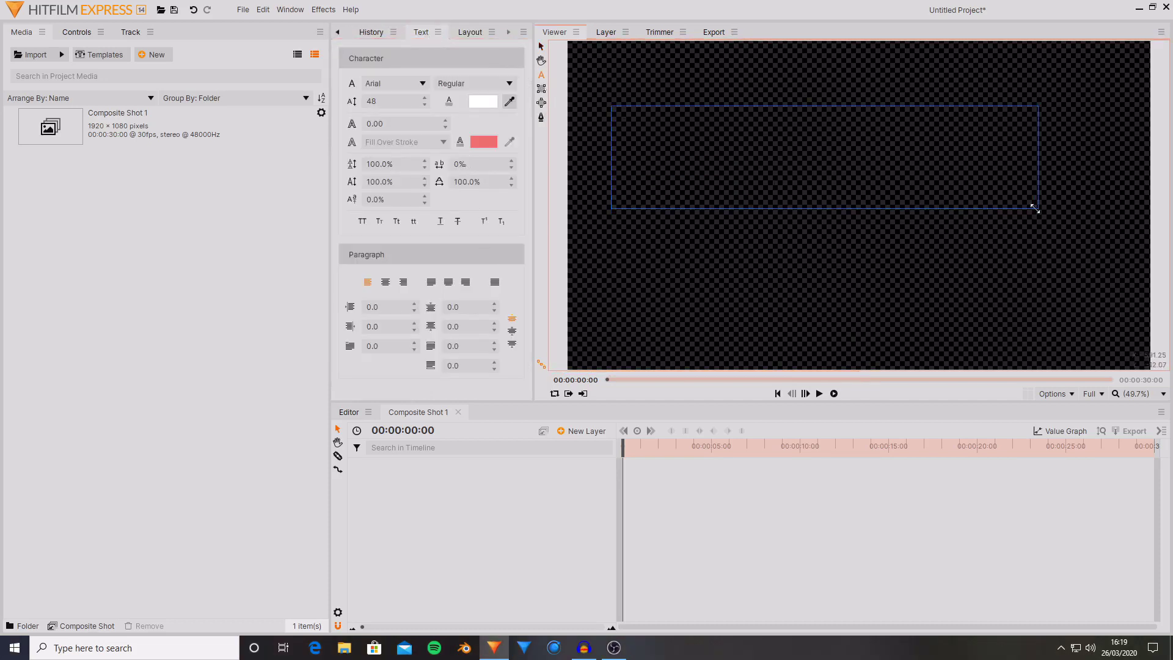
type("SUBSCRIBE")
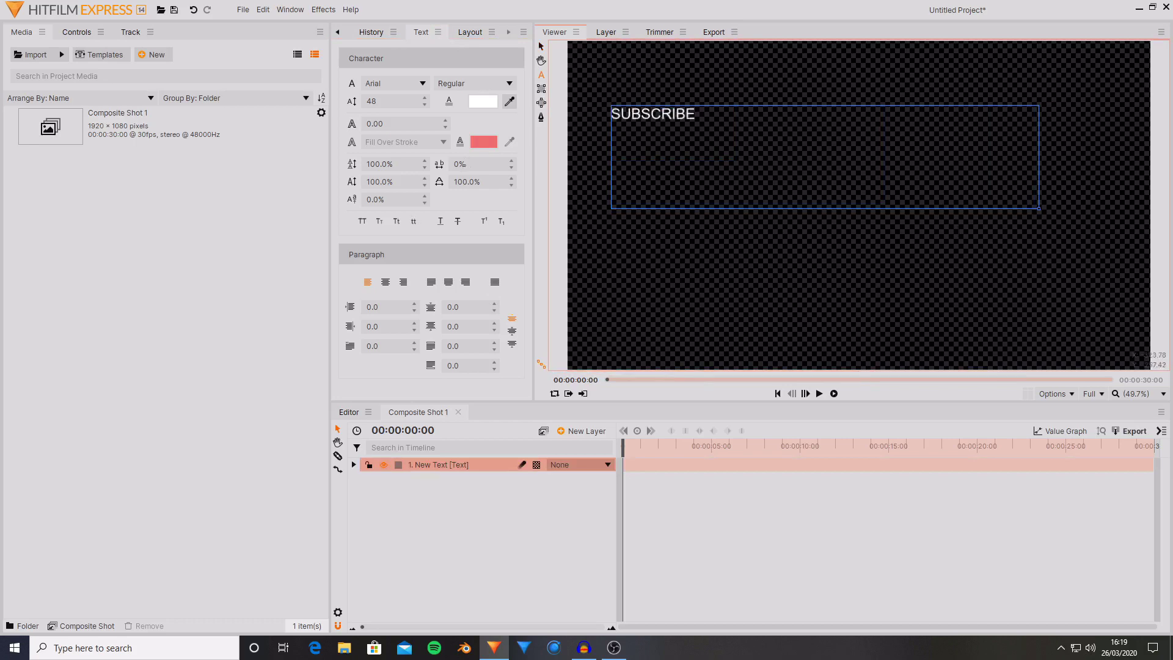
- Restyle the SUBSCRIBE text with a purple fill, a larger font size and a thicker outline
left_click_drag(700, 115, 519, 117)
left_click(388, 83)
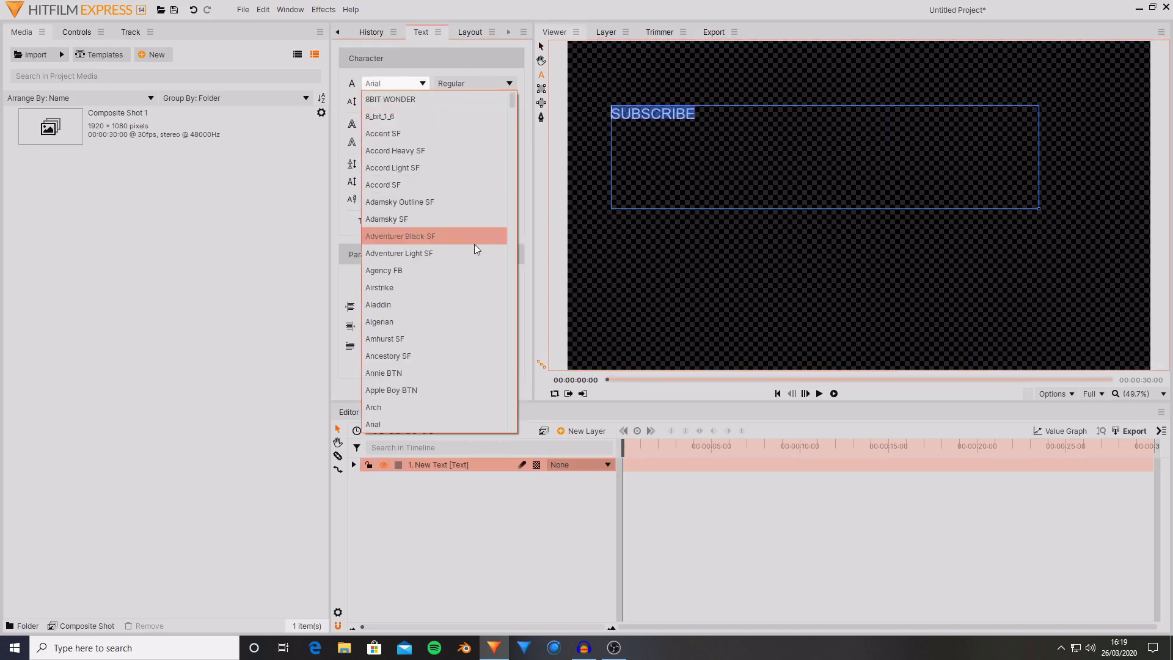
left_click(78, 230)
left_click(483, 101)
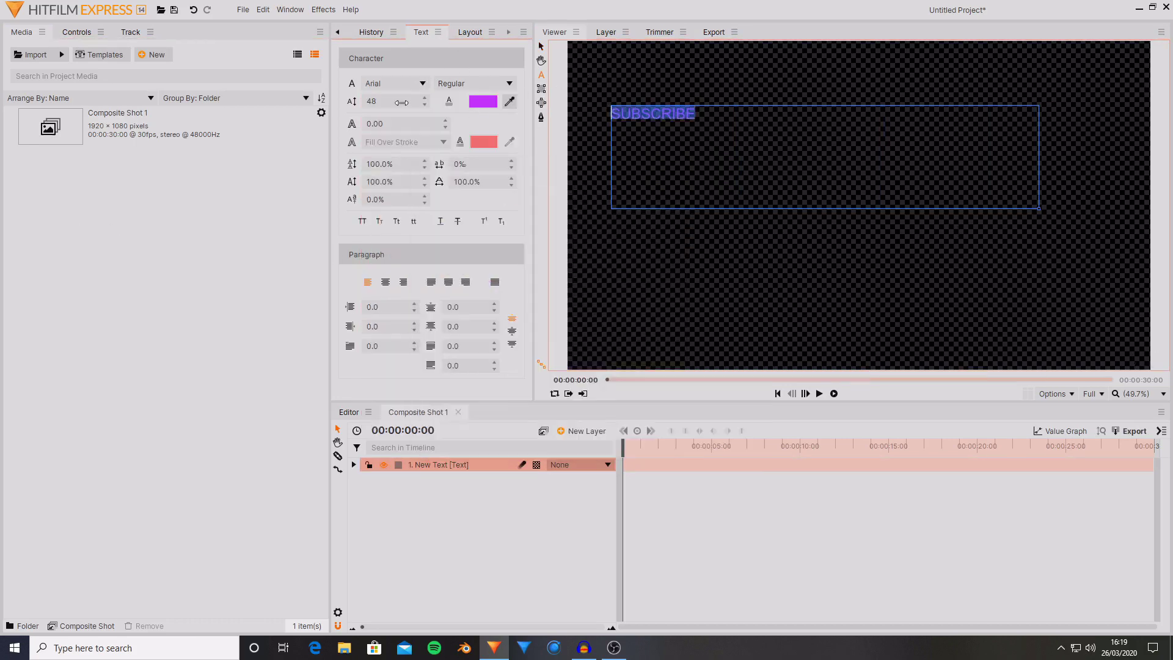
mouse_move(399, 102)
left_mouse_down()
mouse_move(467, 102)
mouse_move(455, 102)
left_mouse_up()
mouse_move(380, 124)
left_mouse_down()
mouse_move(506, 123)
mouse_move(403, 123)
left_mouse_up()
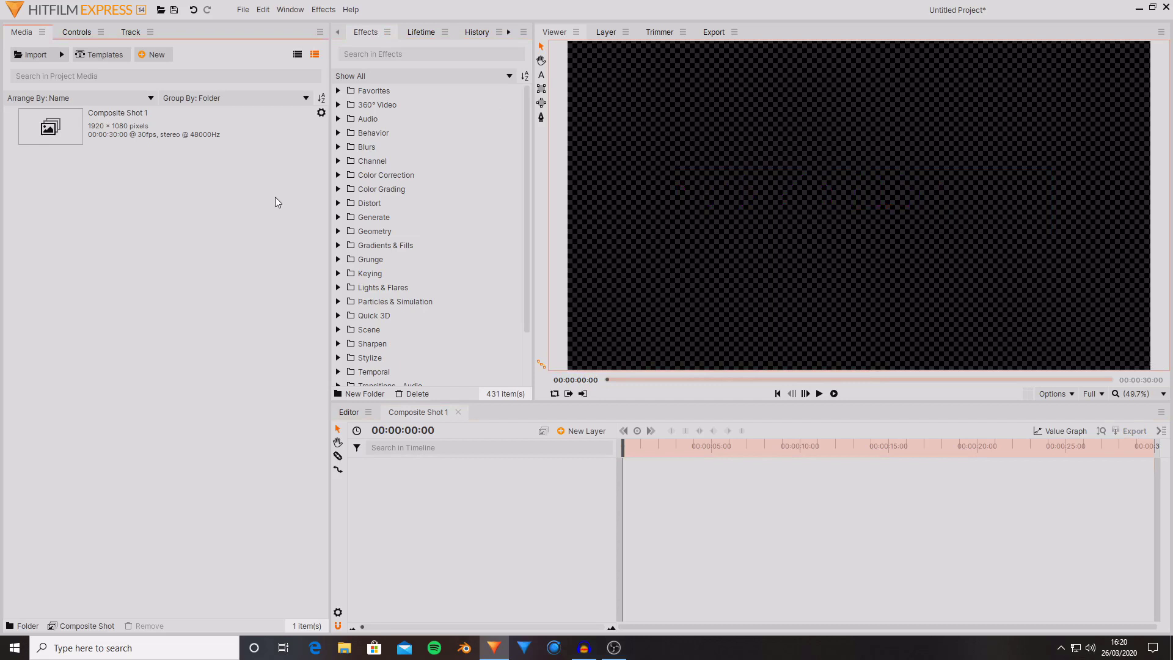
- Try the Editing and Compositing workspaces for the window layout
left_click(242, 9)
left_click(289, 9)
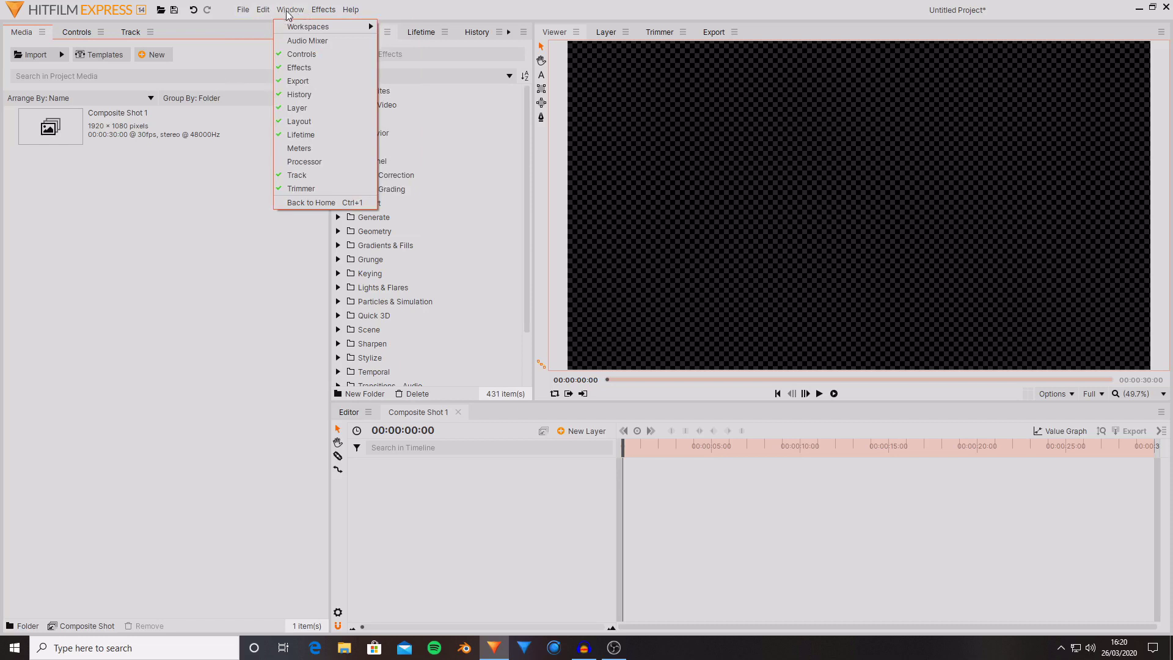
mouse_move(292, 32)
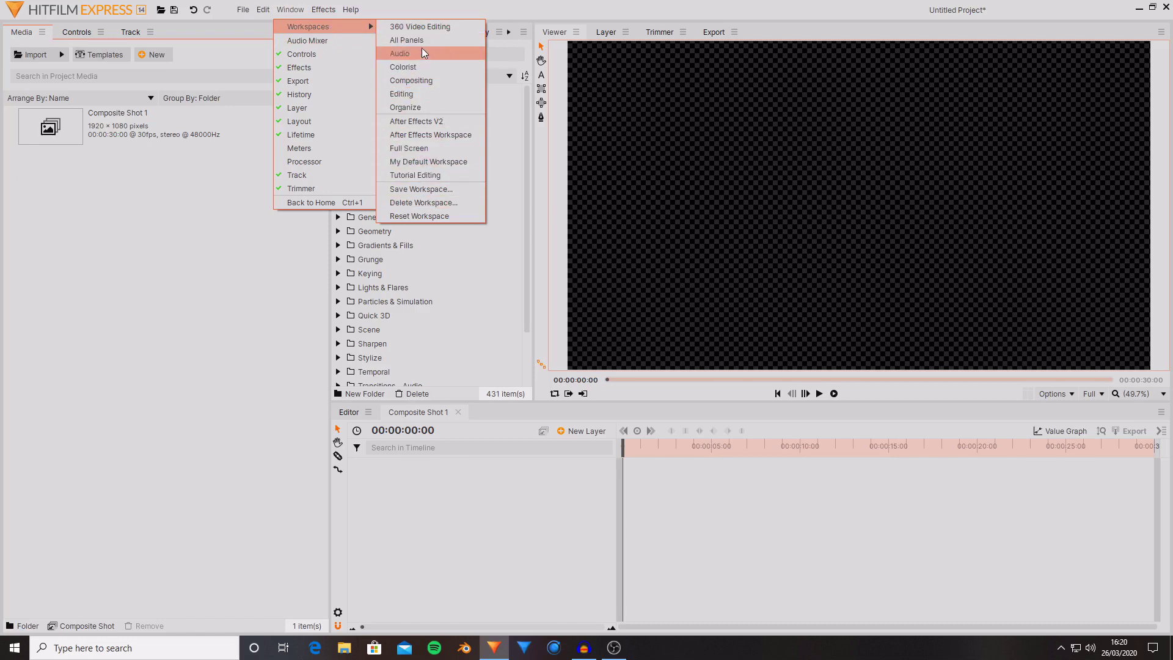
left_click(427, 94)
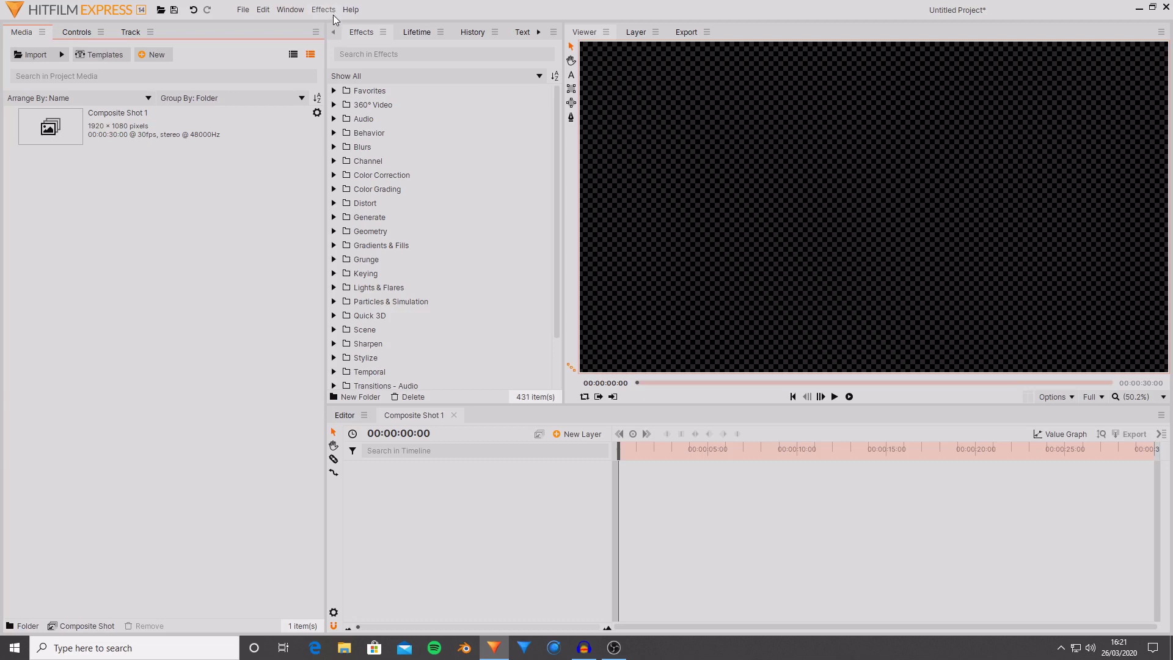
left_click(296, 9)
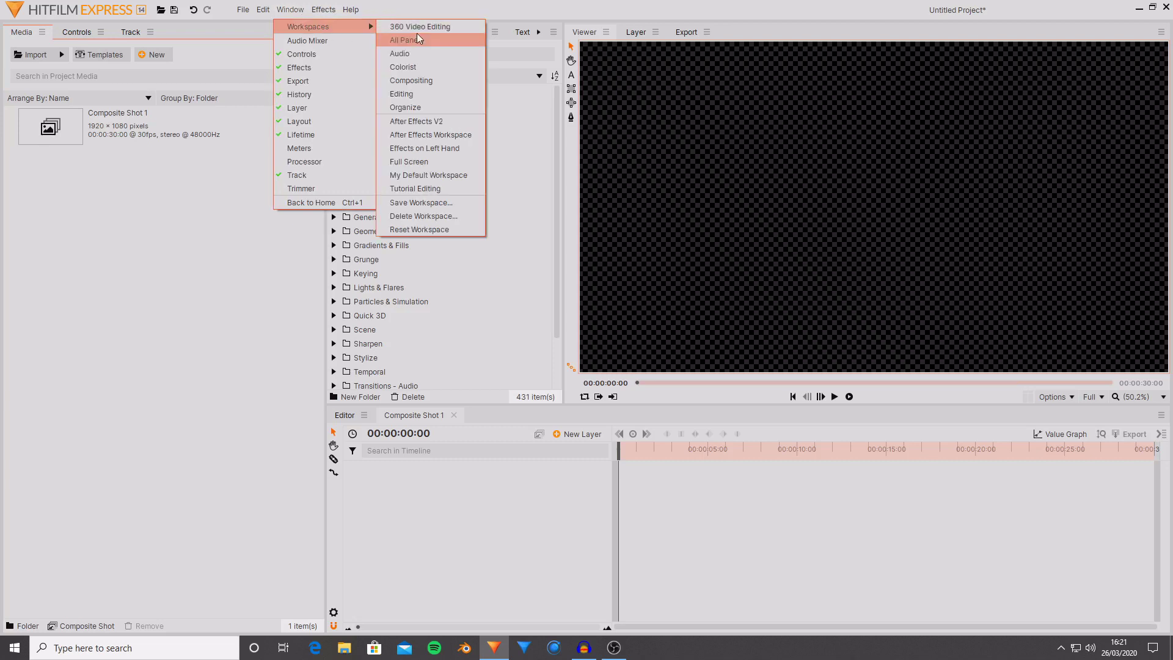
left_click(439, 82)
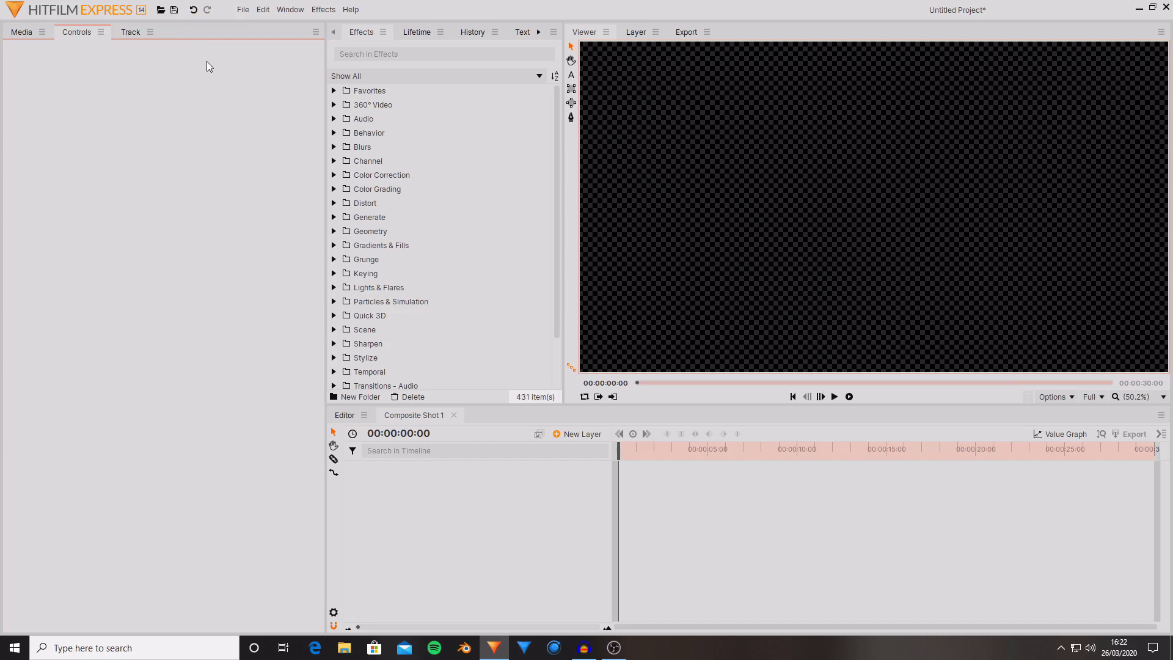
- Turn Show Quick Actions in Menubar off and back on in the Interface options
left_click(247, 11)
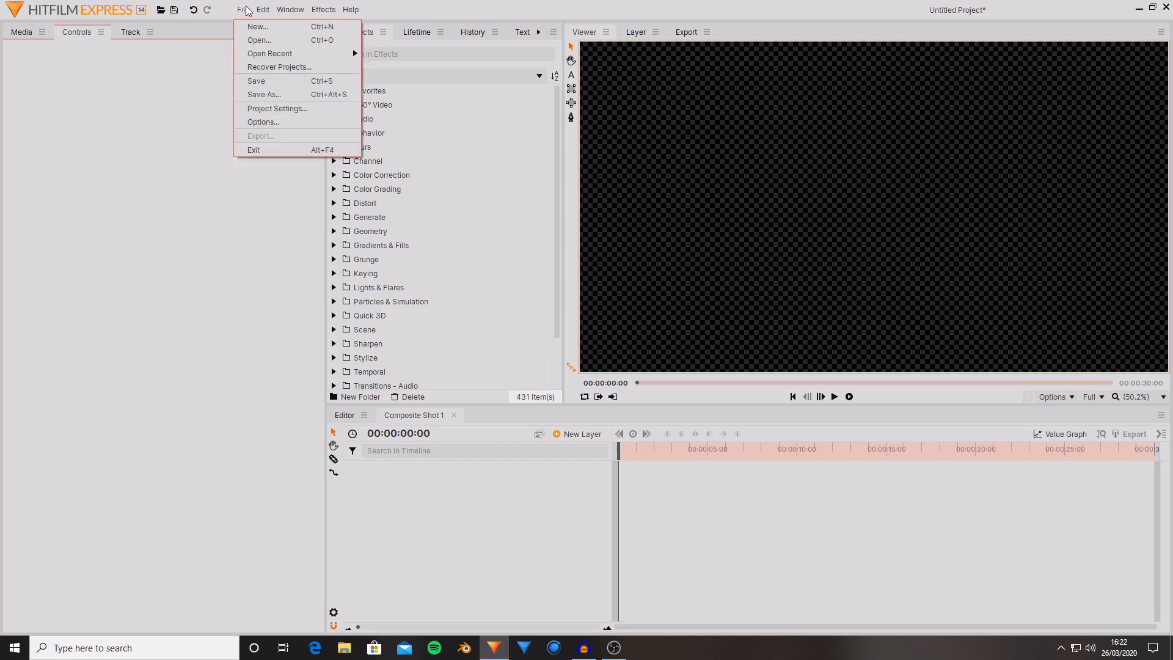
left_click(261, 122)
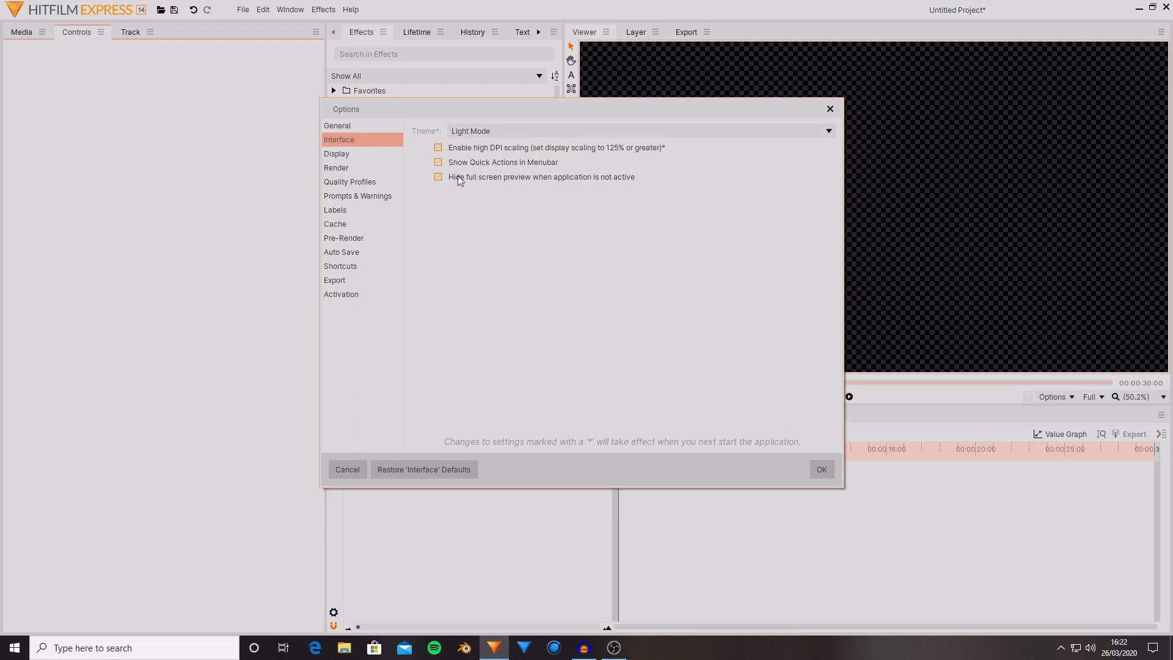
left_click(444, 163)
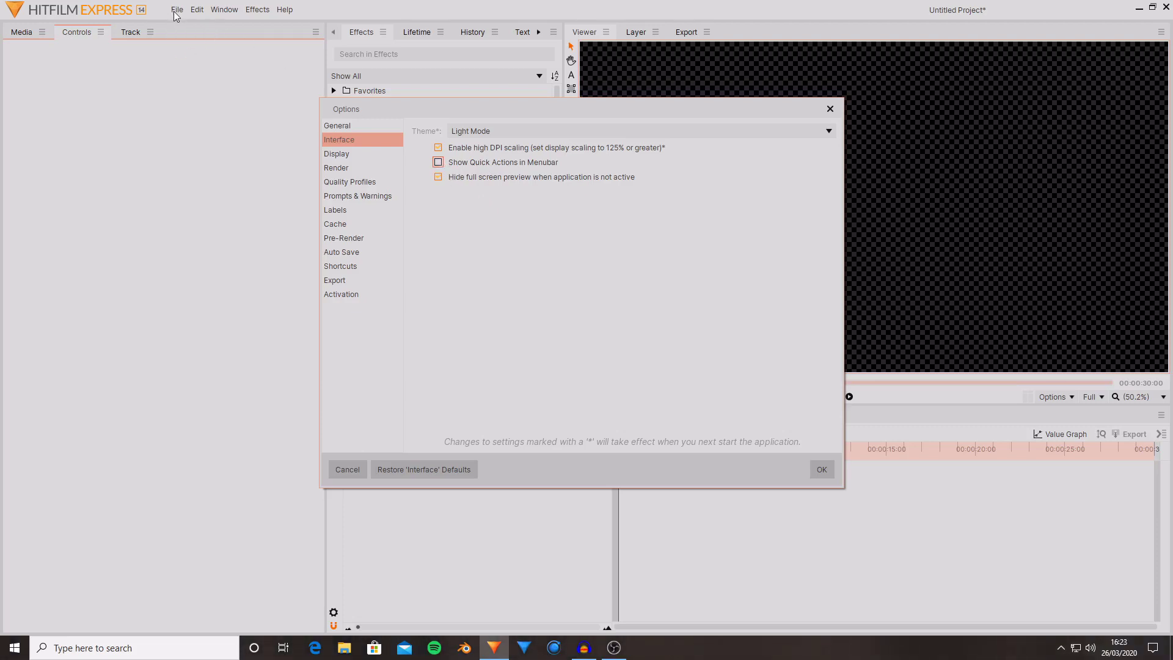
left_click(438, 162)
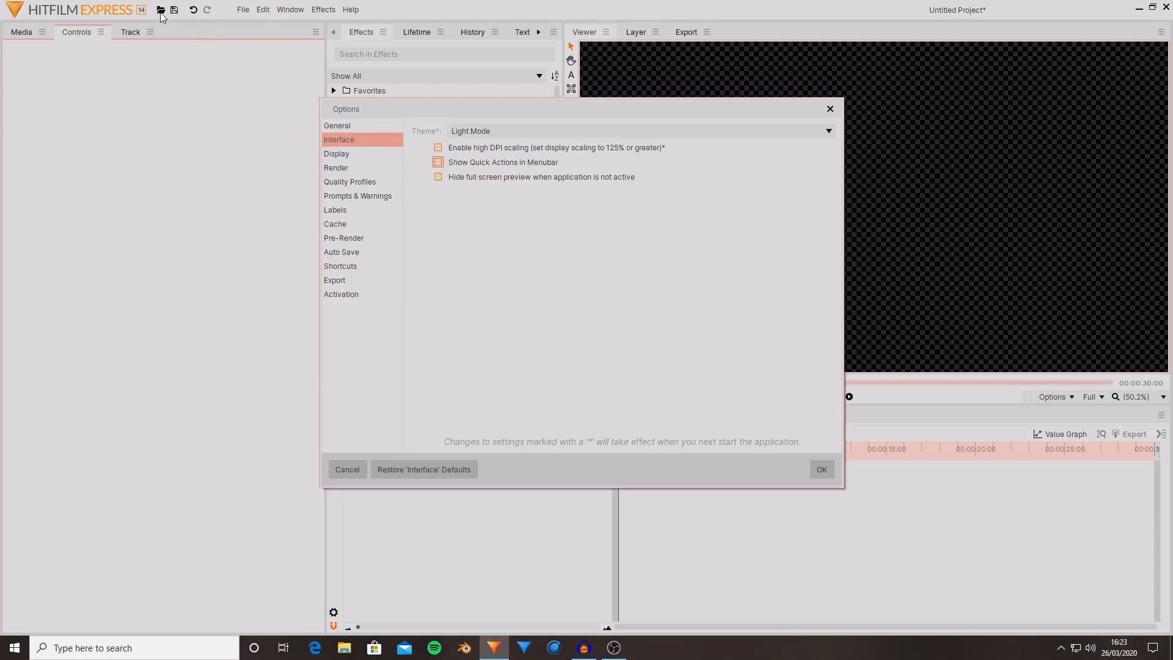
left_click(829, 469)
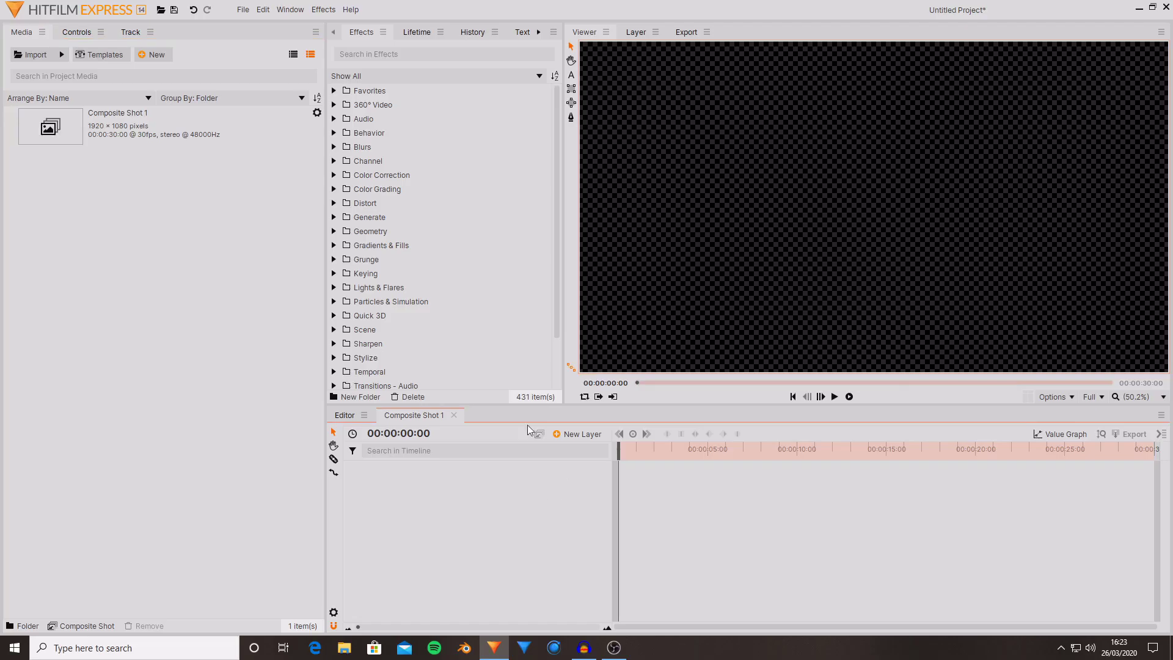
- Examine the new layer types offered in Composite Shot 1 and compare its timeline with the Editor timeline
left_click(580, 435)
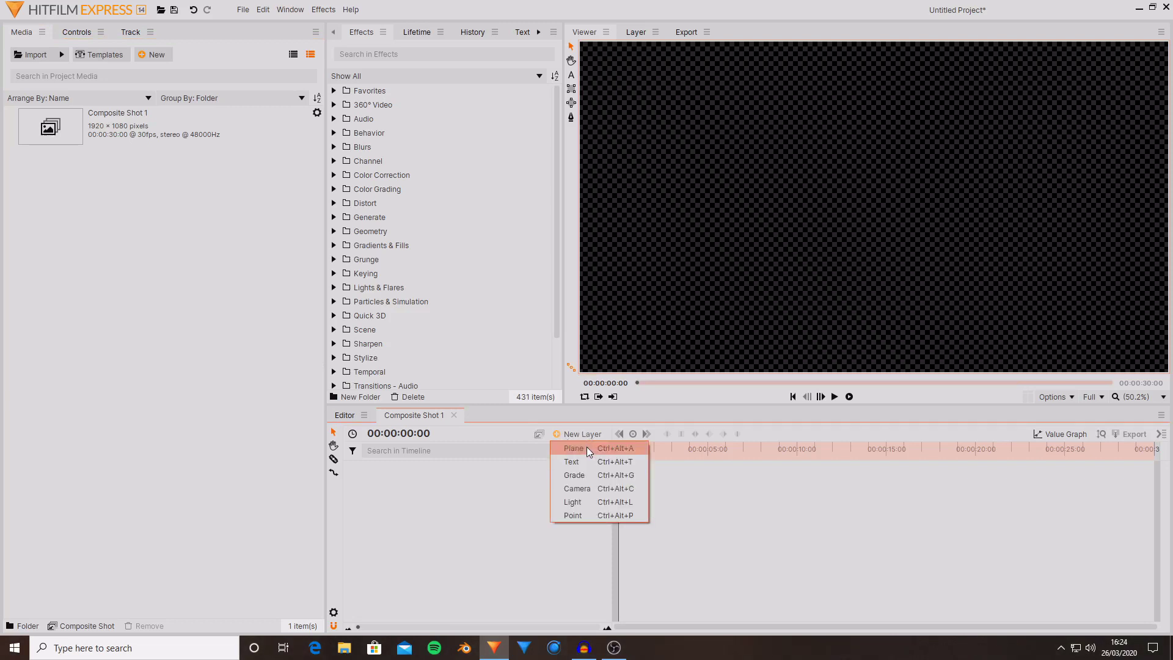
left_click(492, 527)
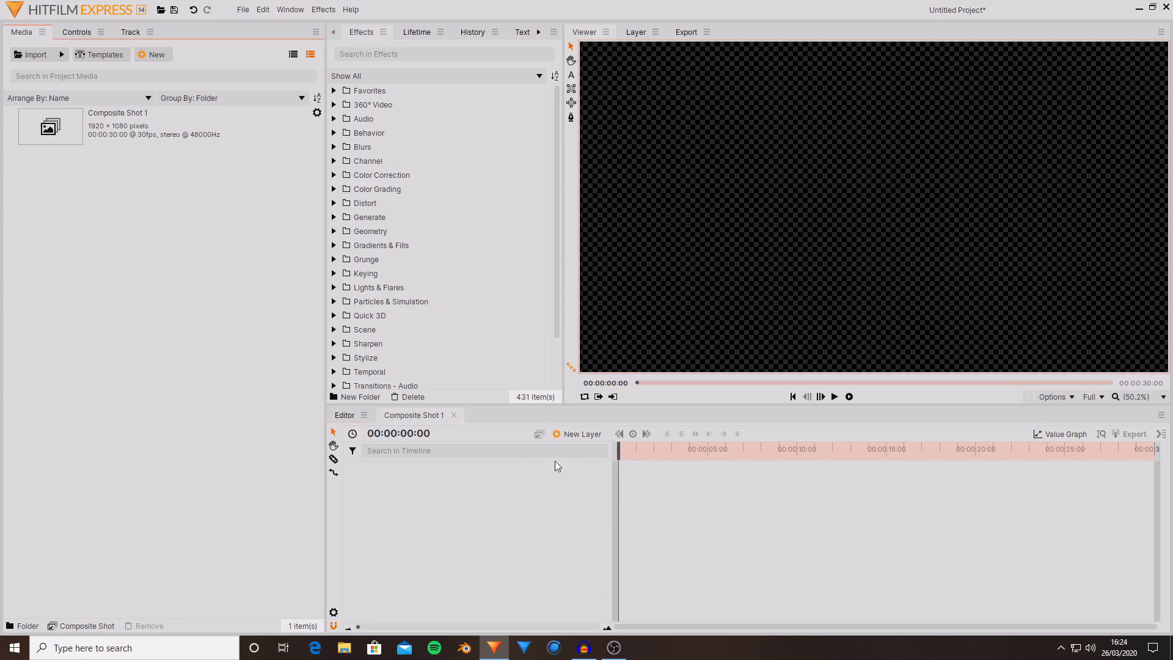
left_click(591, 436)
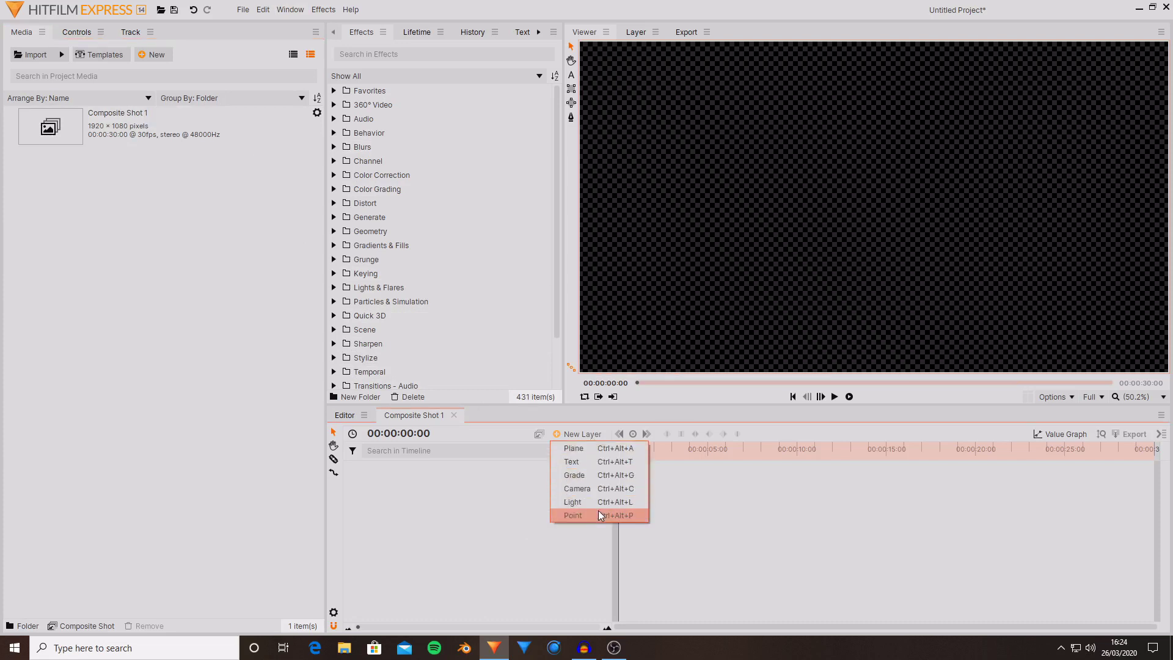
left_click(509, 500)
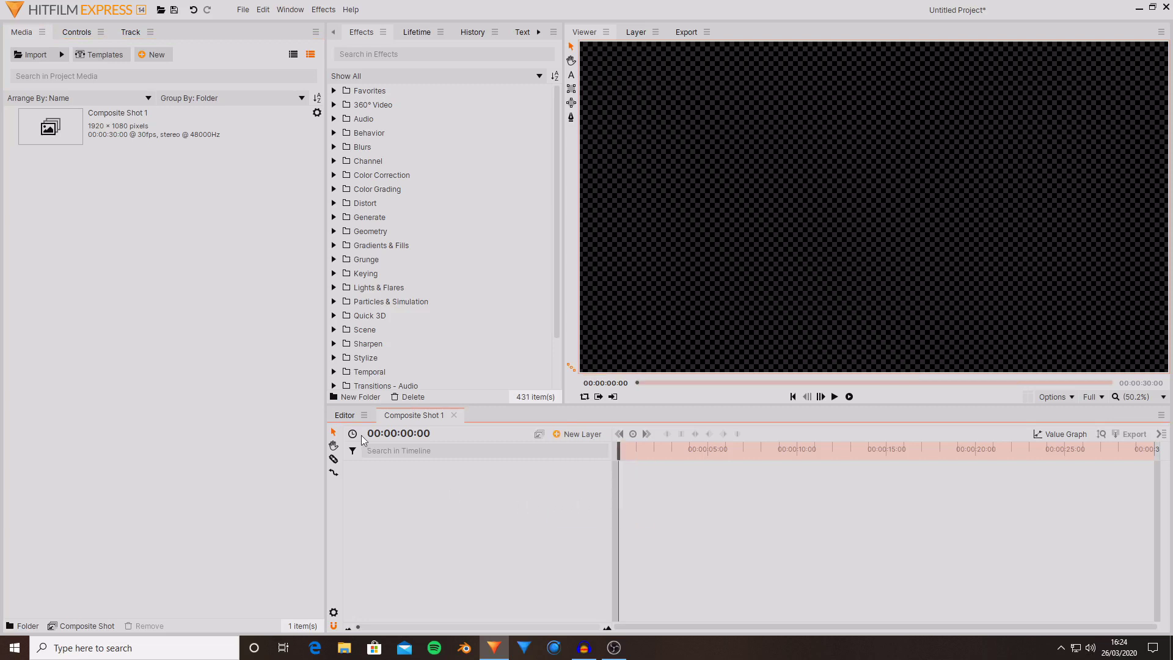
left_click(345, 414)
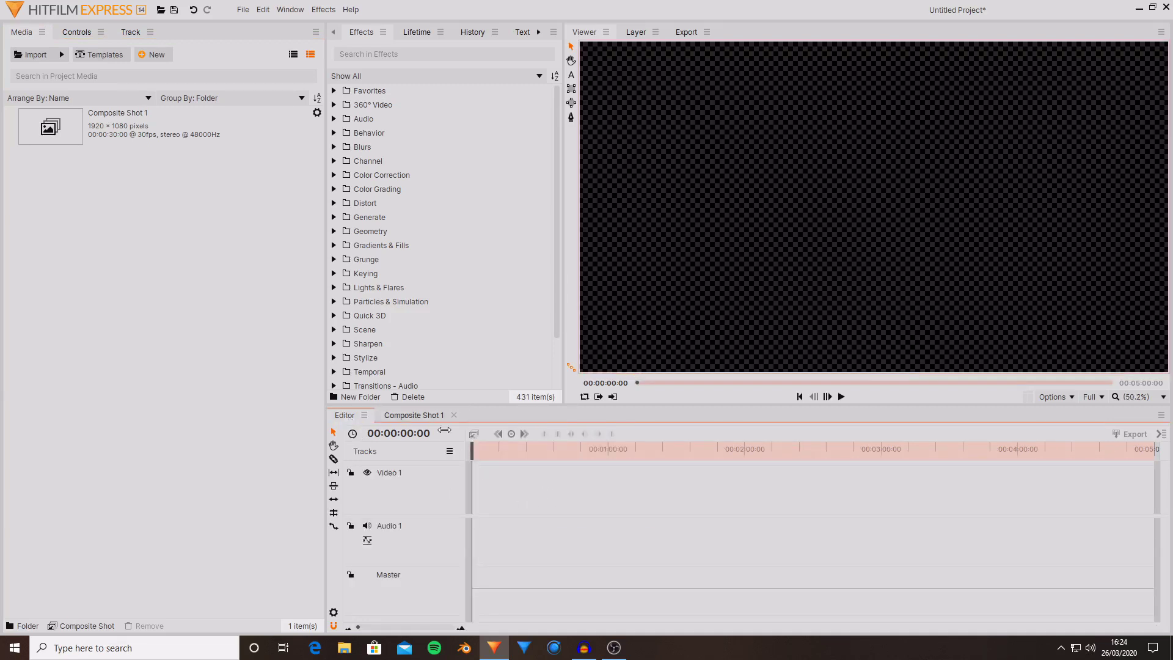
left_click(412, 416)
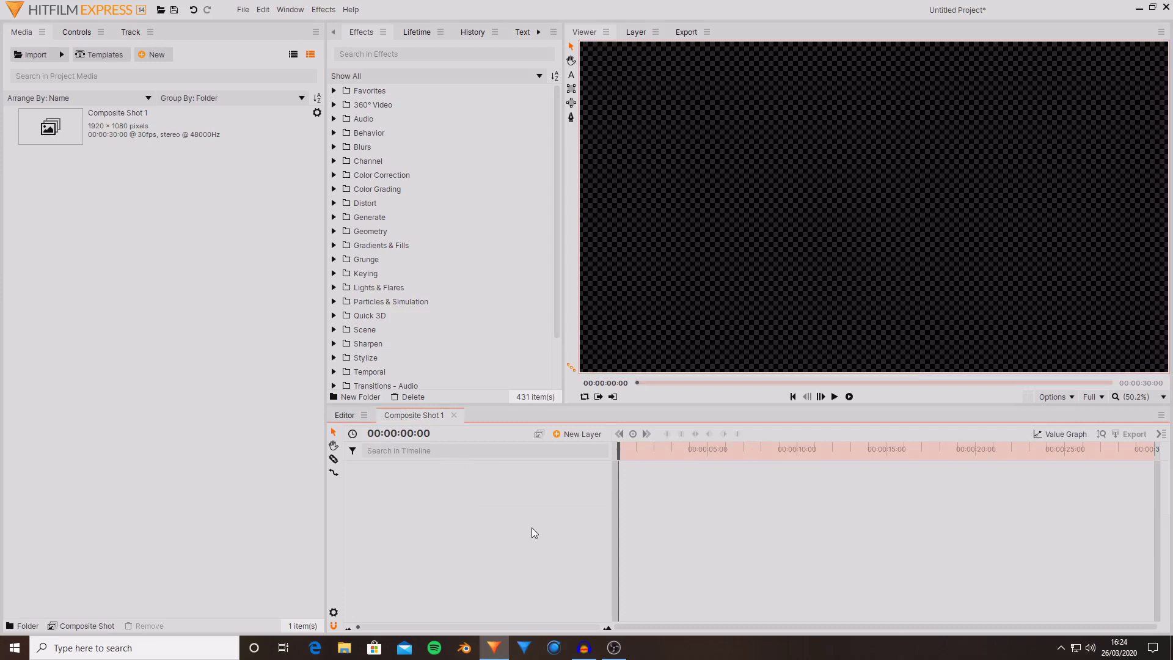
- Add a white 1920 × 1080 plane layer named Bob to Composite Shot 1
left_click(584, 435)
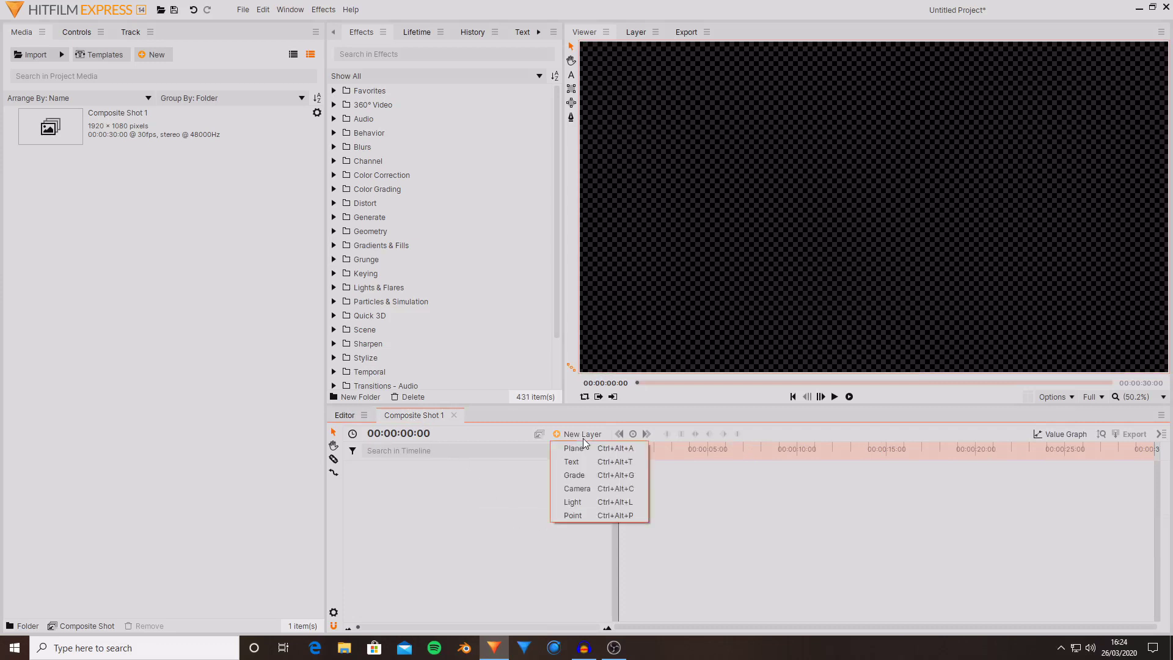
left_click(583, 448)
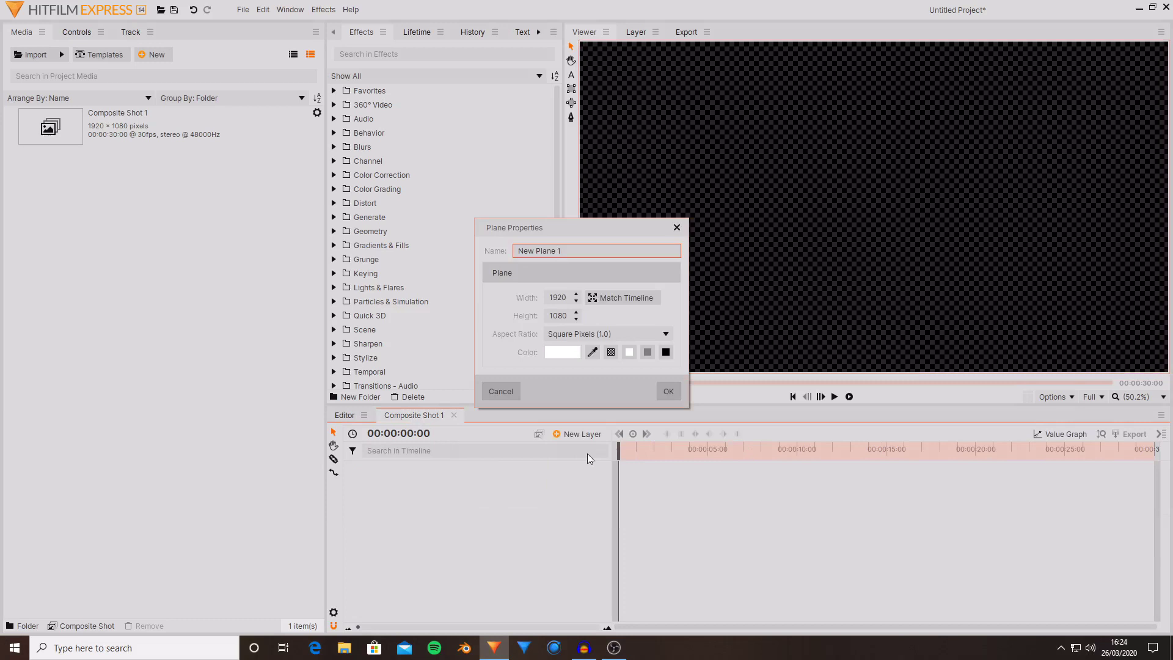
left_click_drag(562, 251, 510, 248)
left_click(567, 352)
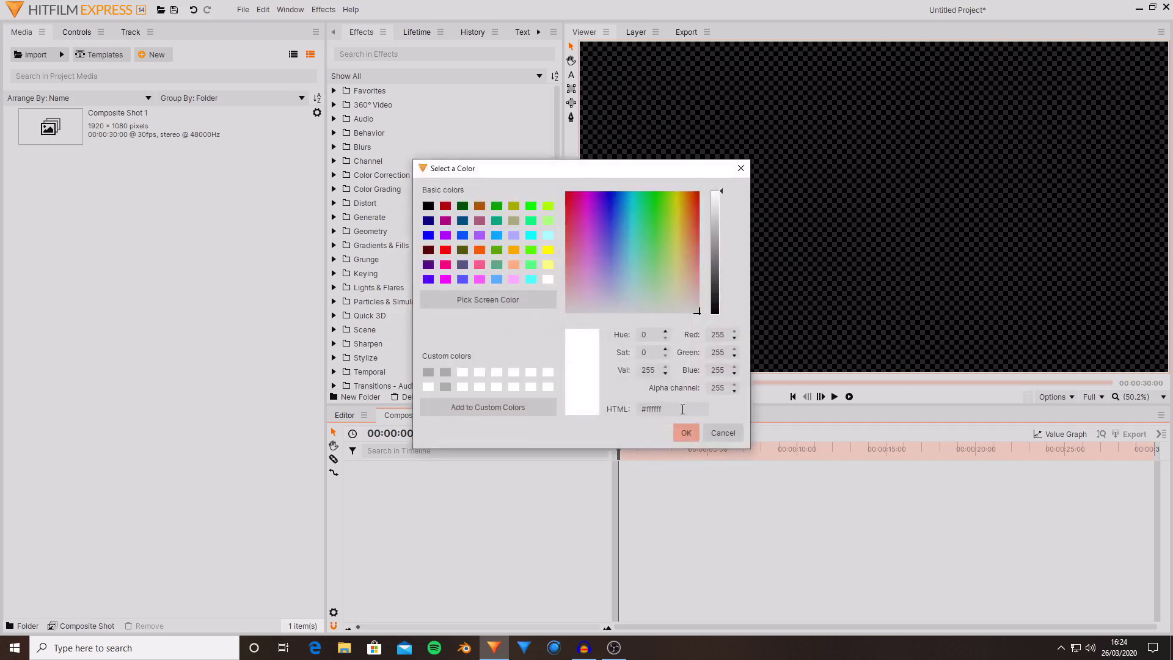
left_click(684, 431)
left_click(587, 251)
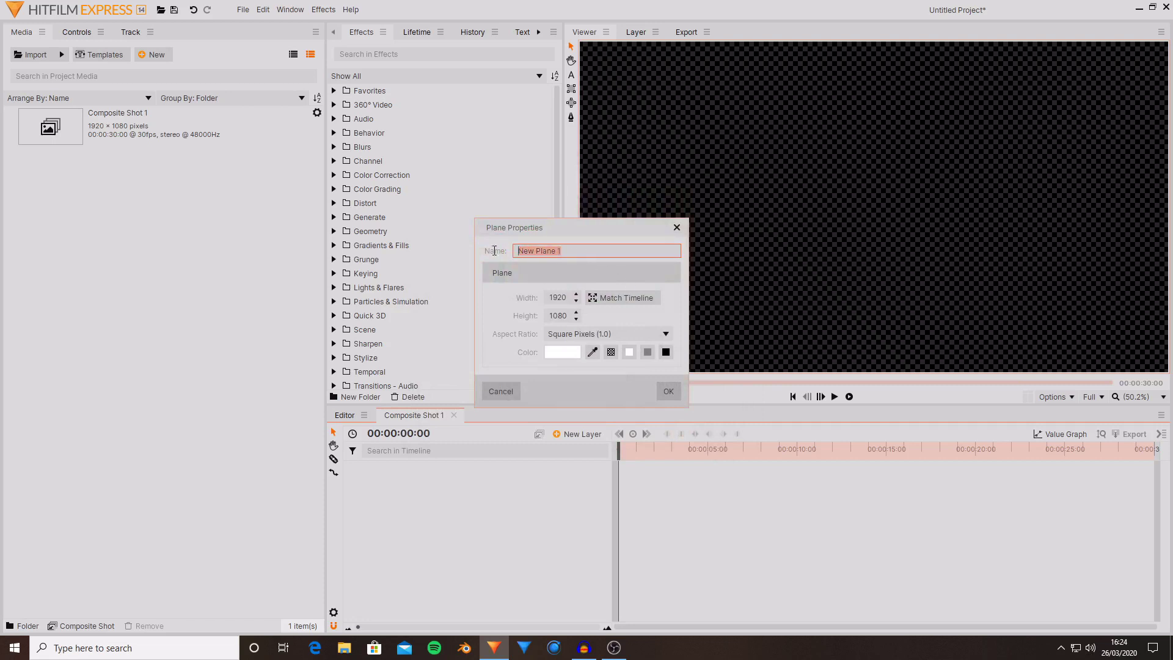
left_click(585, 249)
left_click_drag(585, 249, 516, 249)
type("Bob")
key("Return")
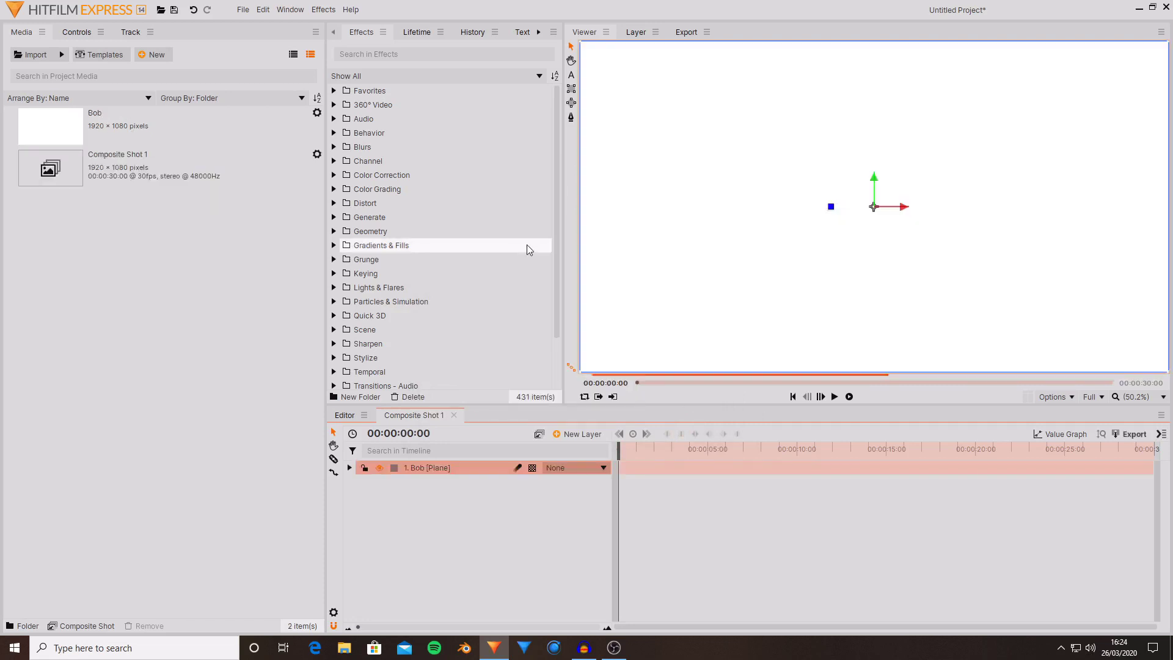
- Hide and show the Bob plane layer again, and lock and unlock it
left_click(501, 505)
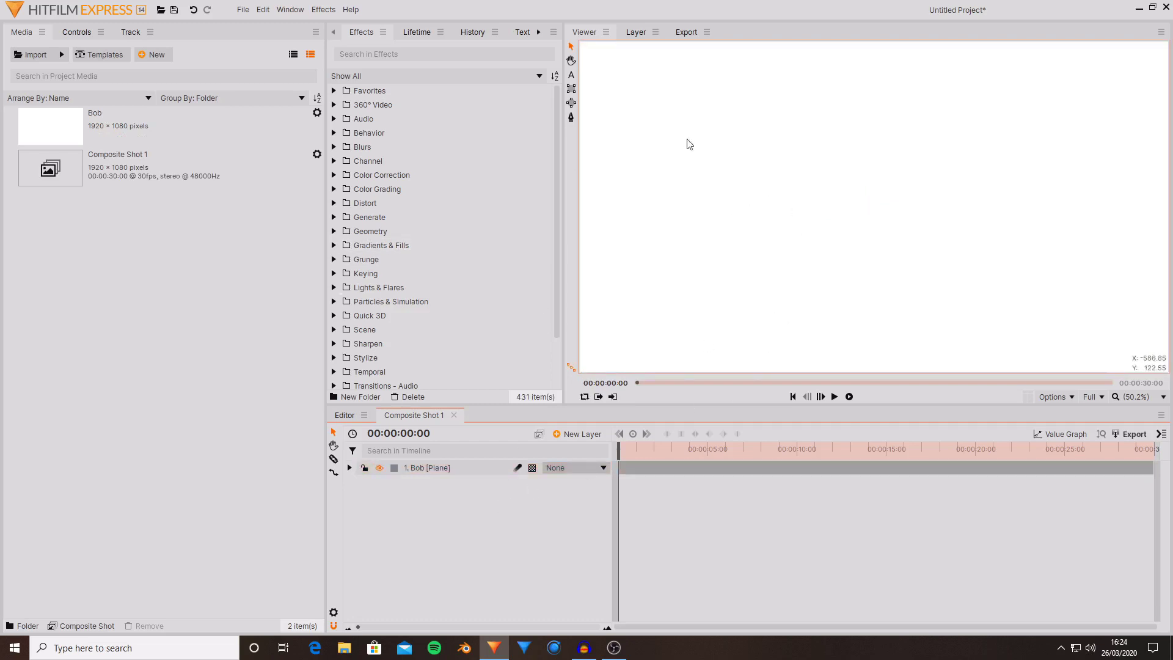
left_click(450, 466)
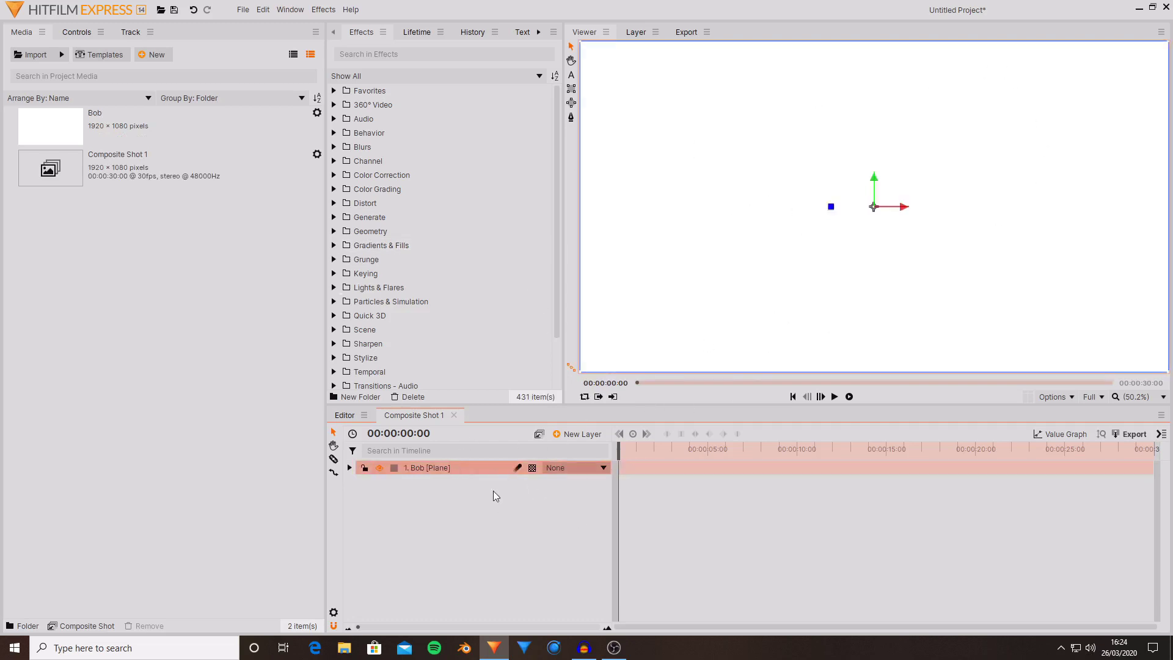
left_click(379, 468)
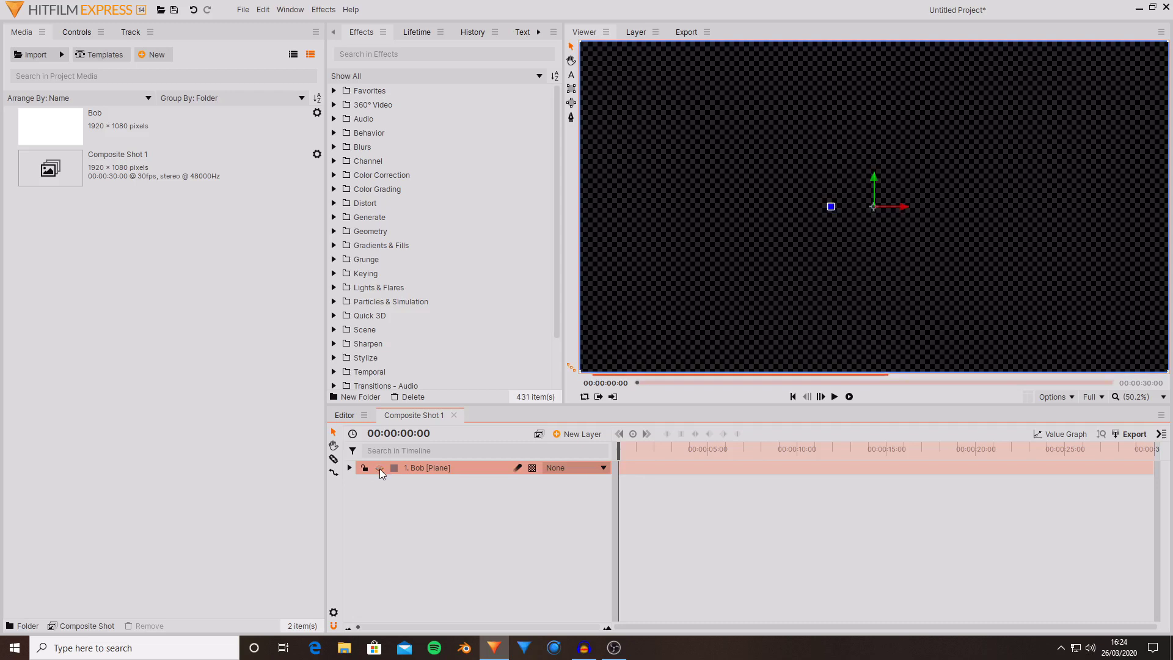
left_click(379, 467)
left_click(367, 468)
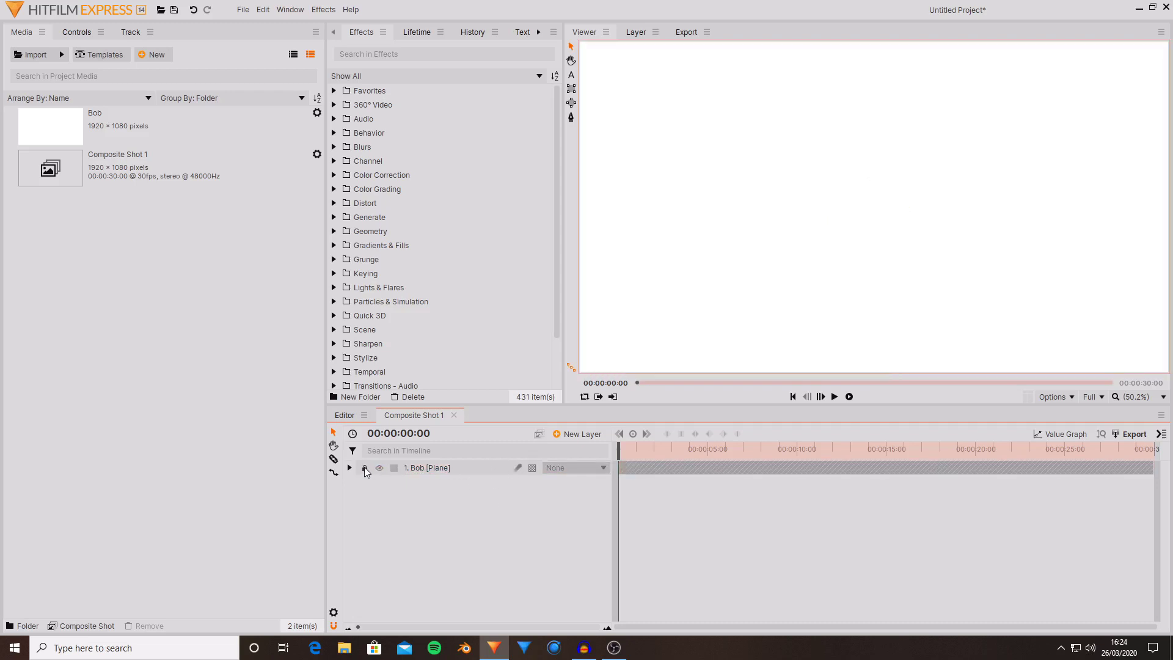
left_click(365, 469)
- Set the label color of the Bob plane layer to Chamoisee
left_click(395, 469)
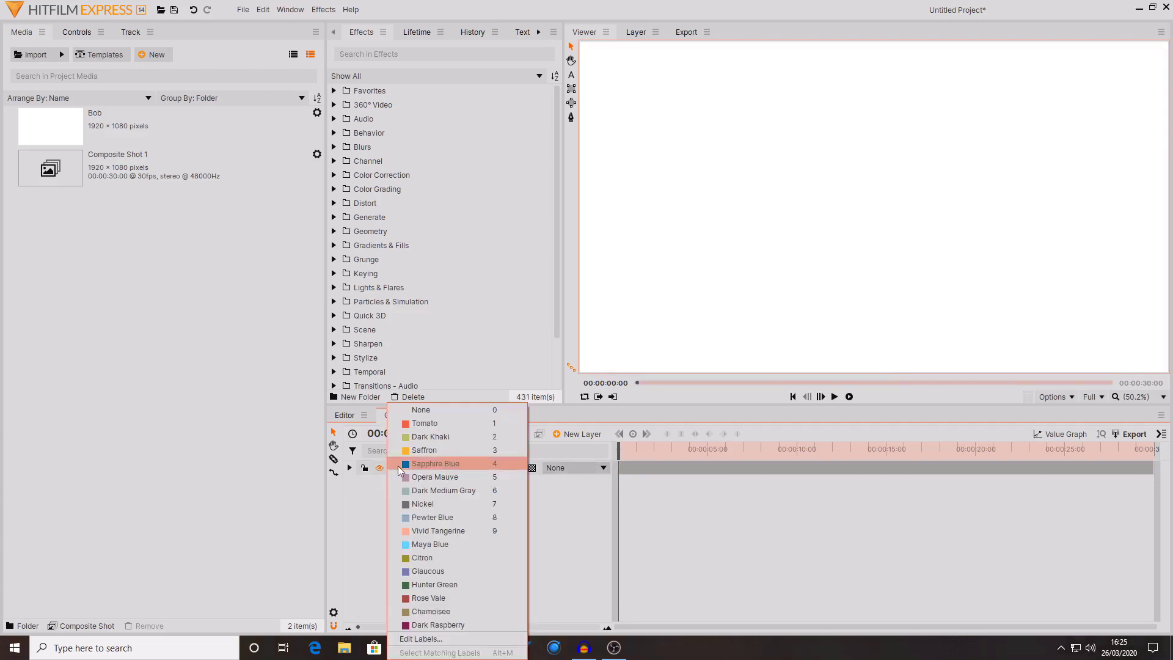
left_click(441, 616)
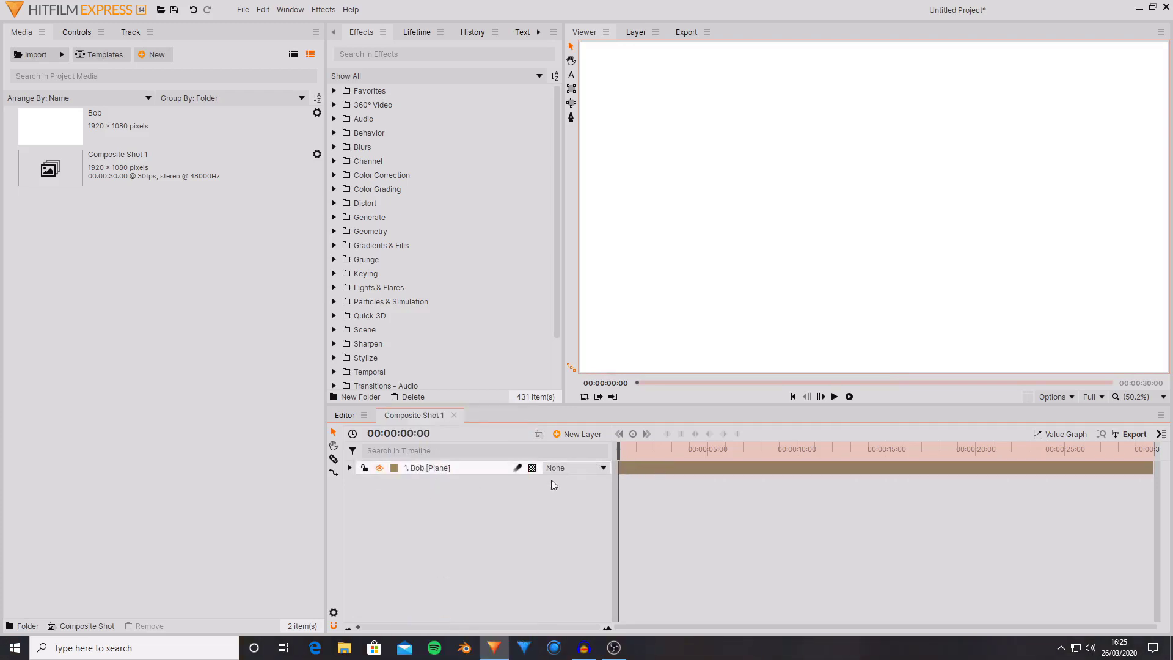
- Examine the Bob plane's Transform properties in the timeline and its Layer Properties, Masks, Effects and Transform groups in the layer controls
left_click(350, 468)
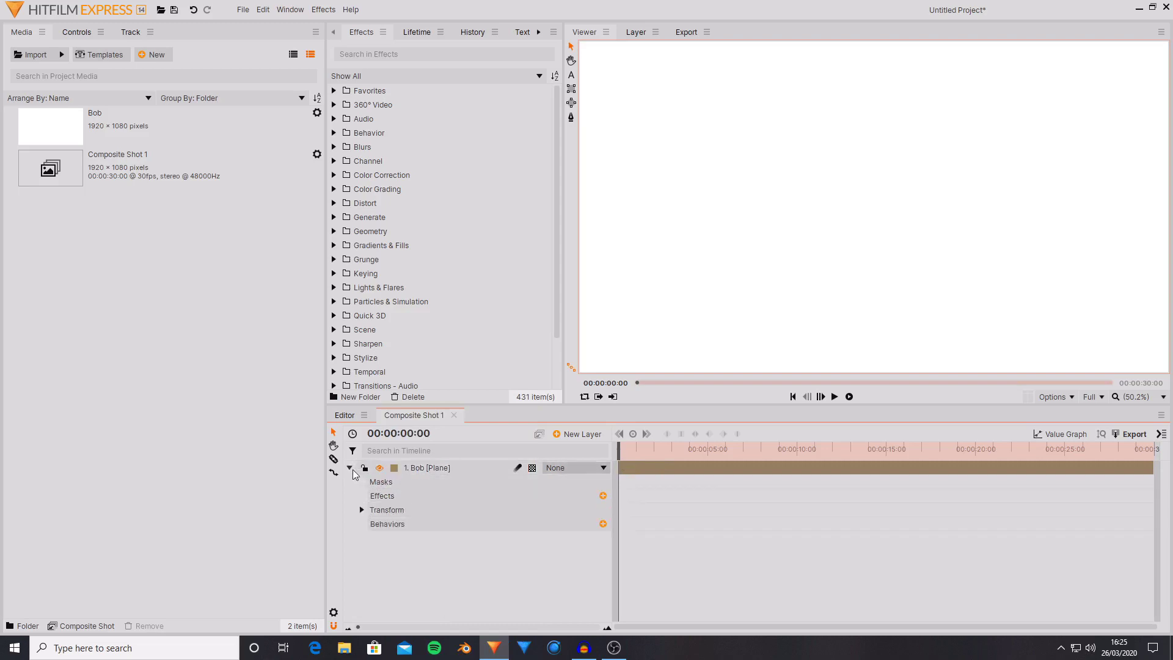
left_click(369, 512)
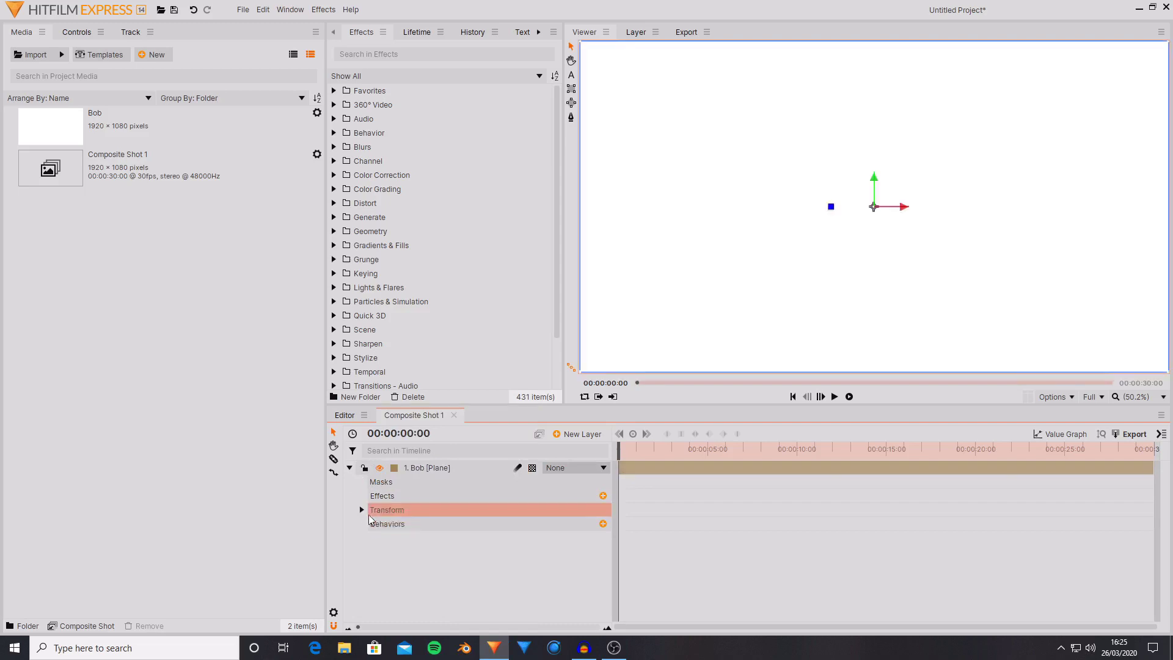
left_click(362, 509)
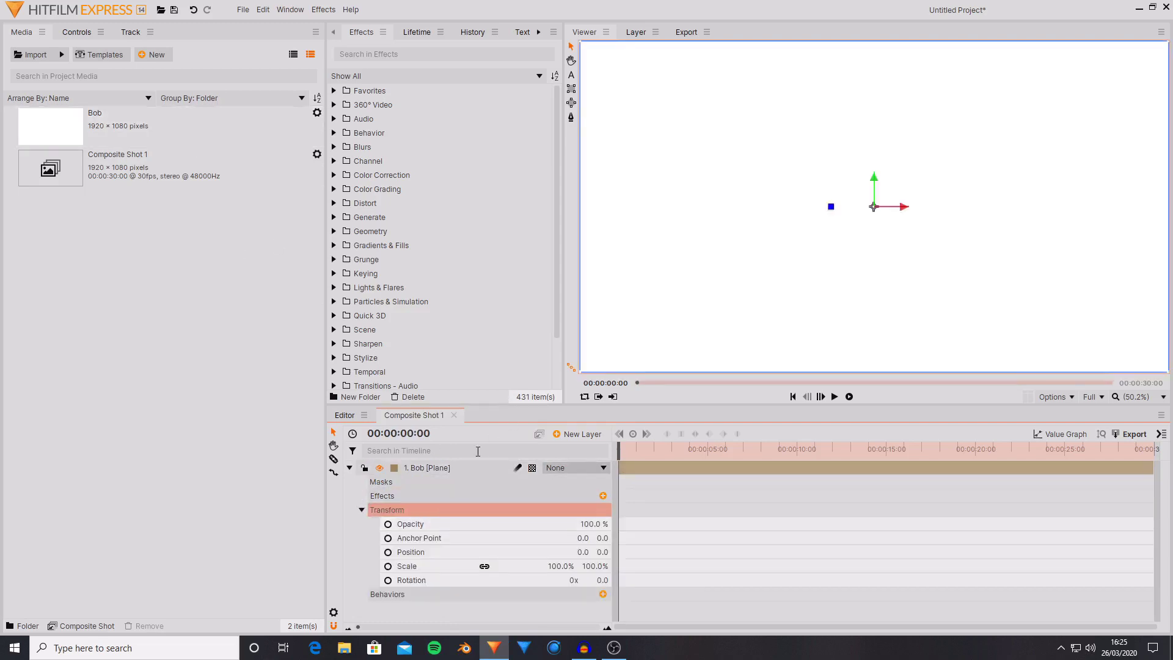
left_click(462, 468)
double_click(462, 466)
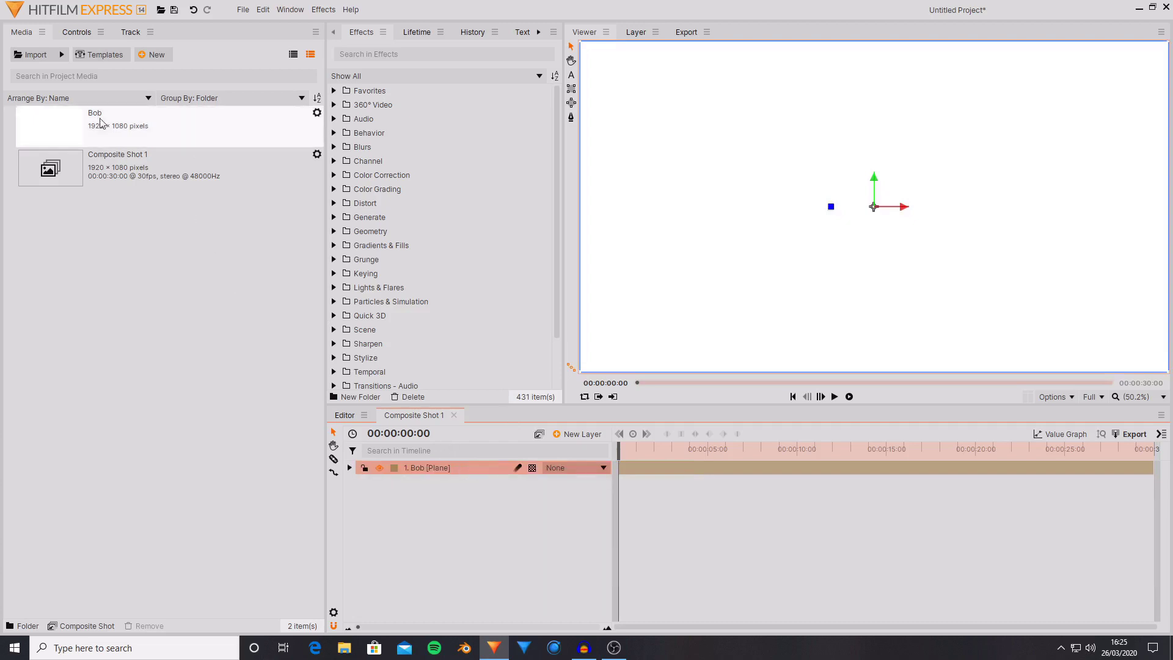
left_click(74, 34)
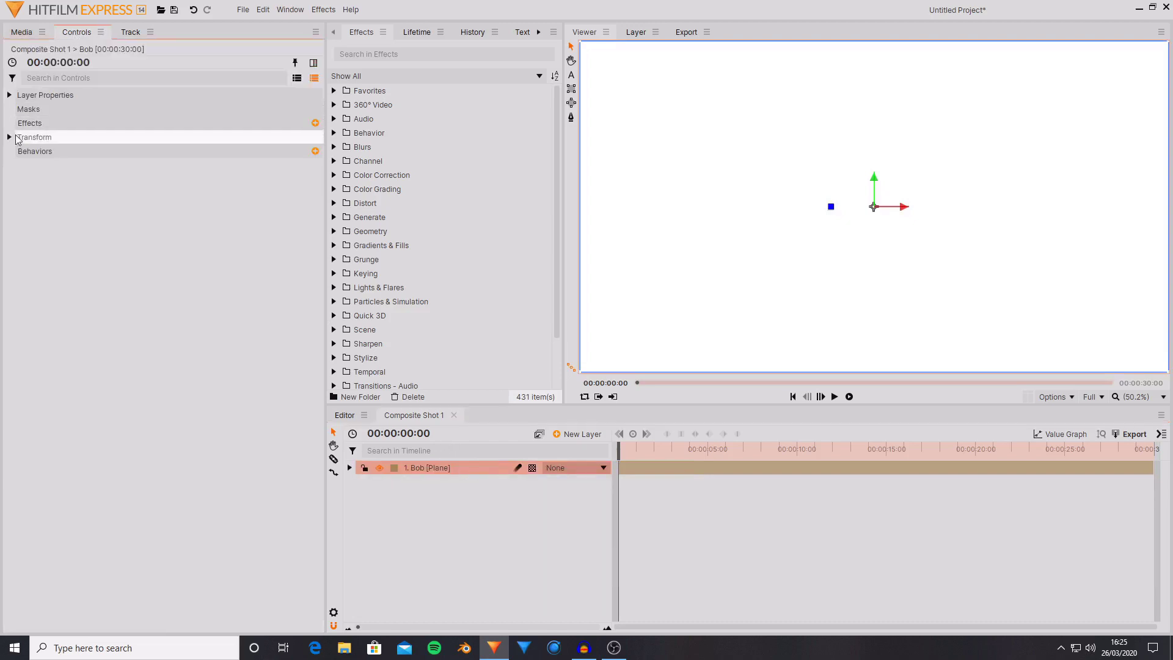
left_click(10, 96)
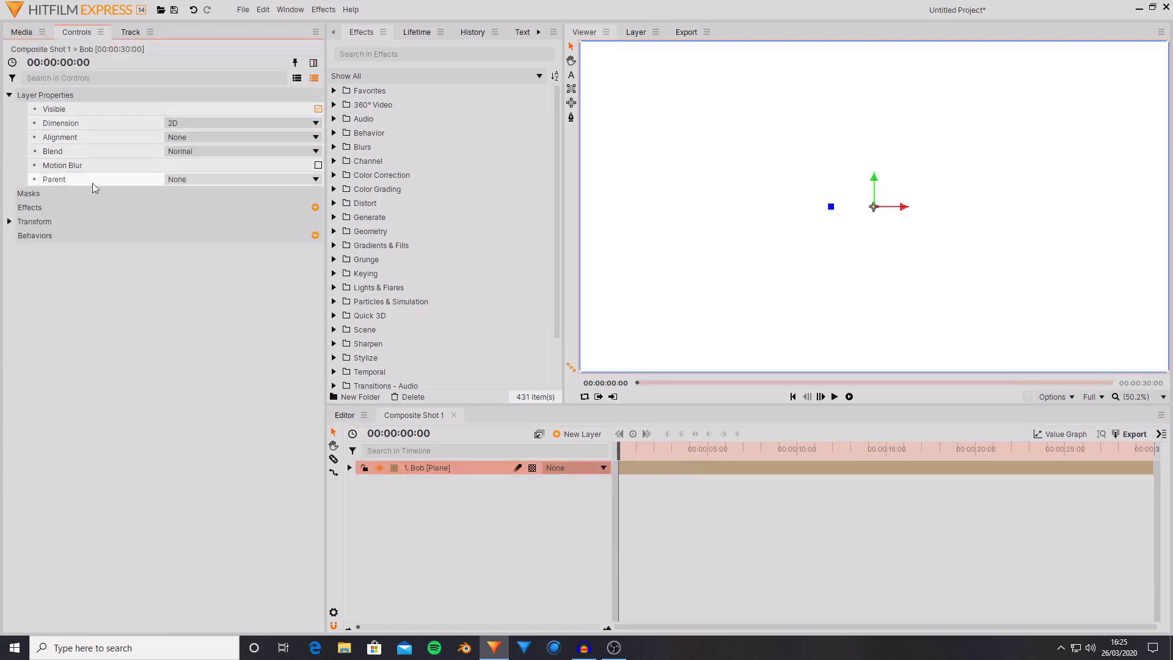
left_click(9, 96)
left_click(13, 123)
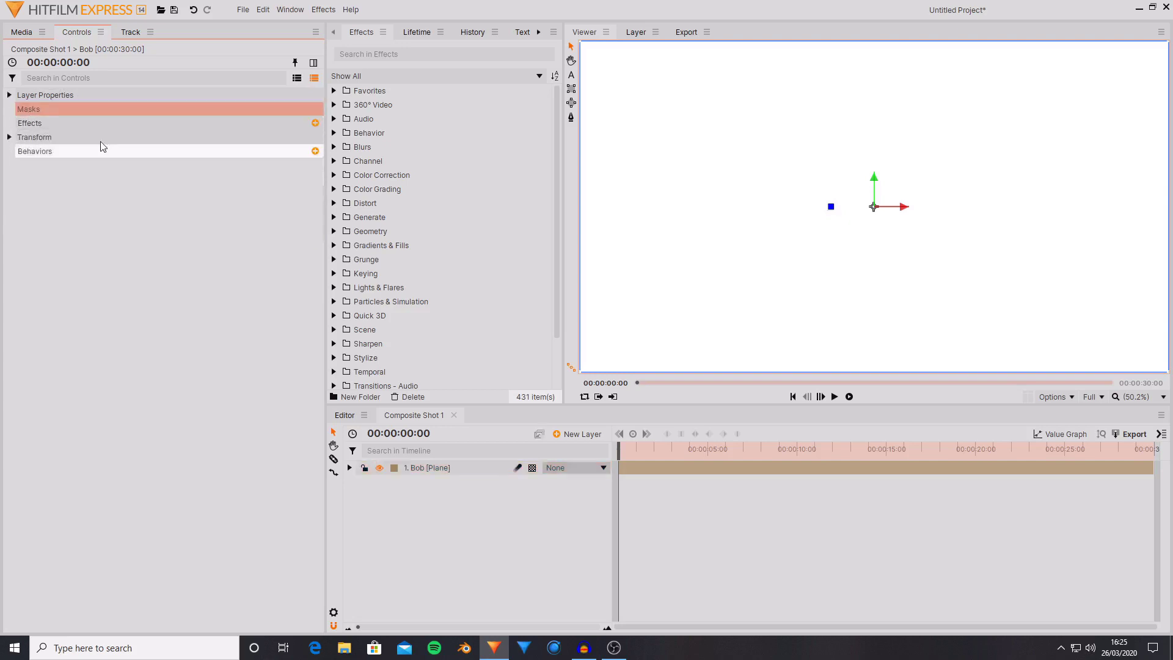
left_click(29, 136)
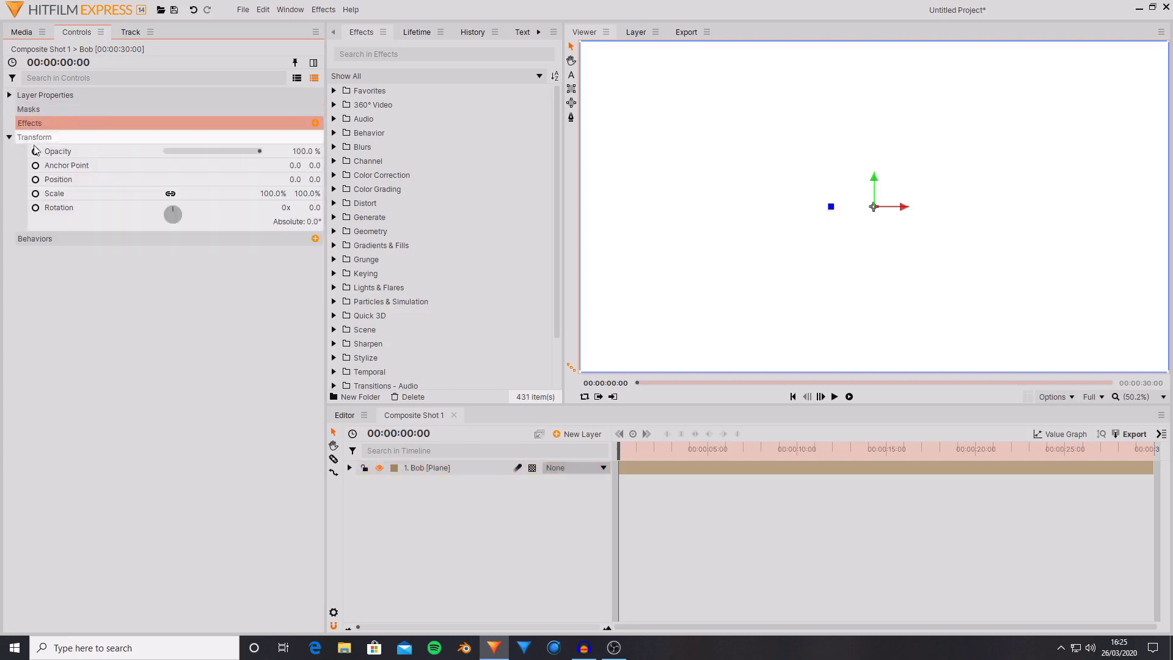
- Examine the Bob plane's Transform group in the layer controls and its Masks, Effects, Transform and Behaviors groups in the timeline
left_click(65, 138)
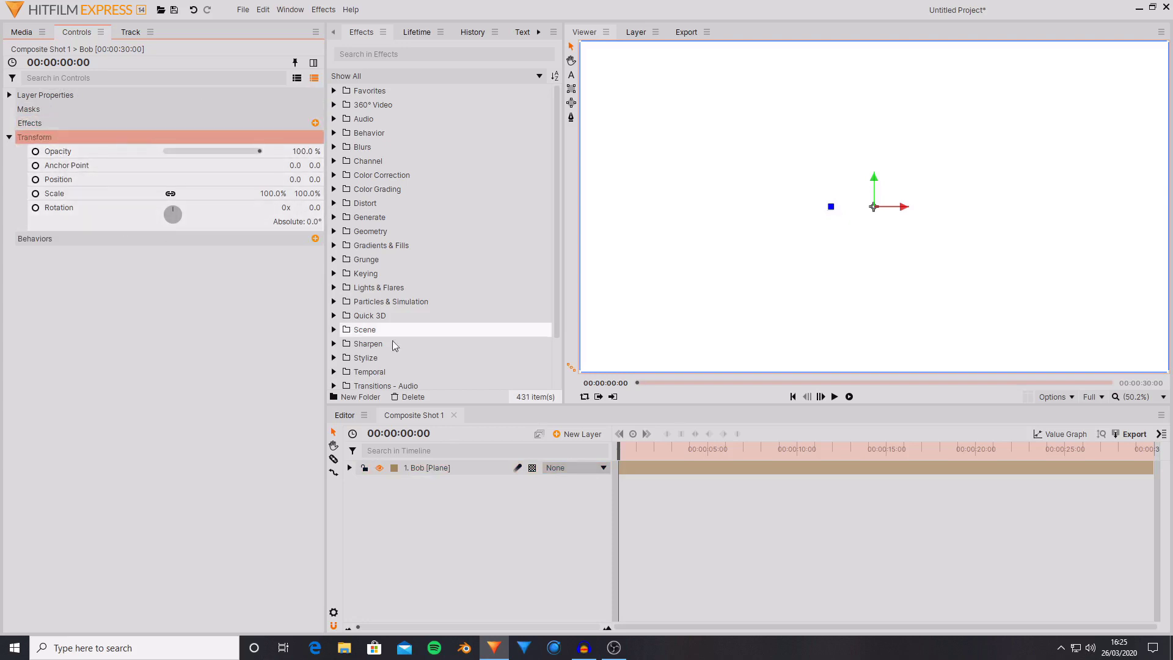
left_click(349, 468)
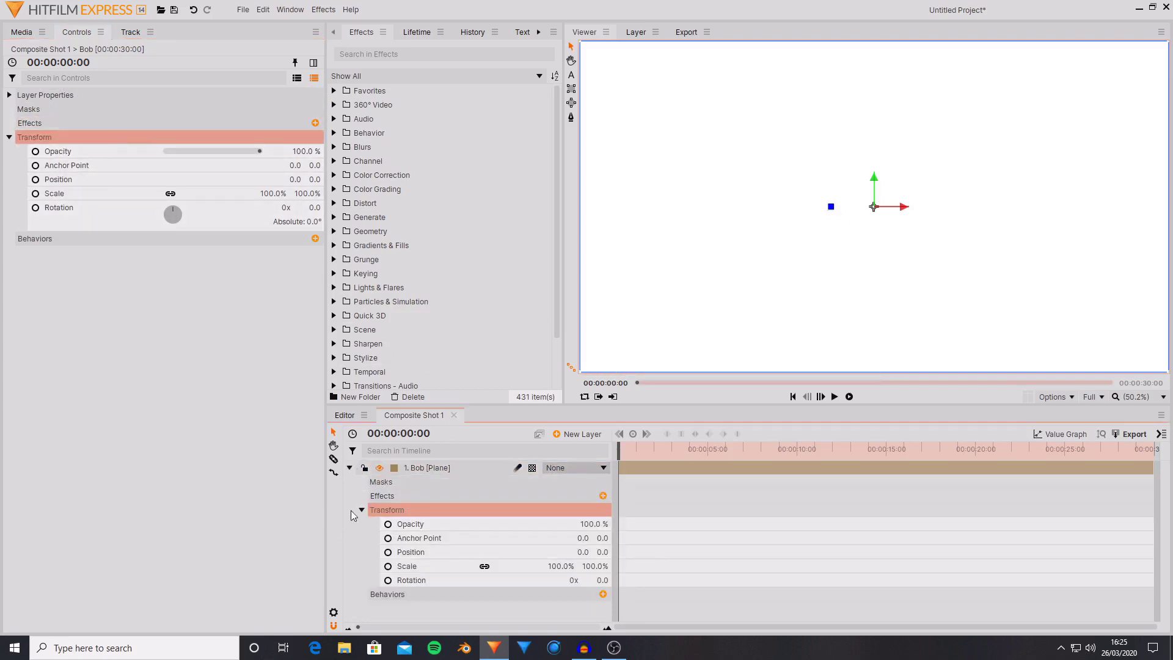
left_click(361, 509)
left_click(358, 482)
left_click(397, 531)
left_click(349, 468)
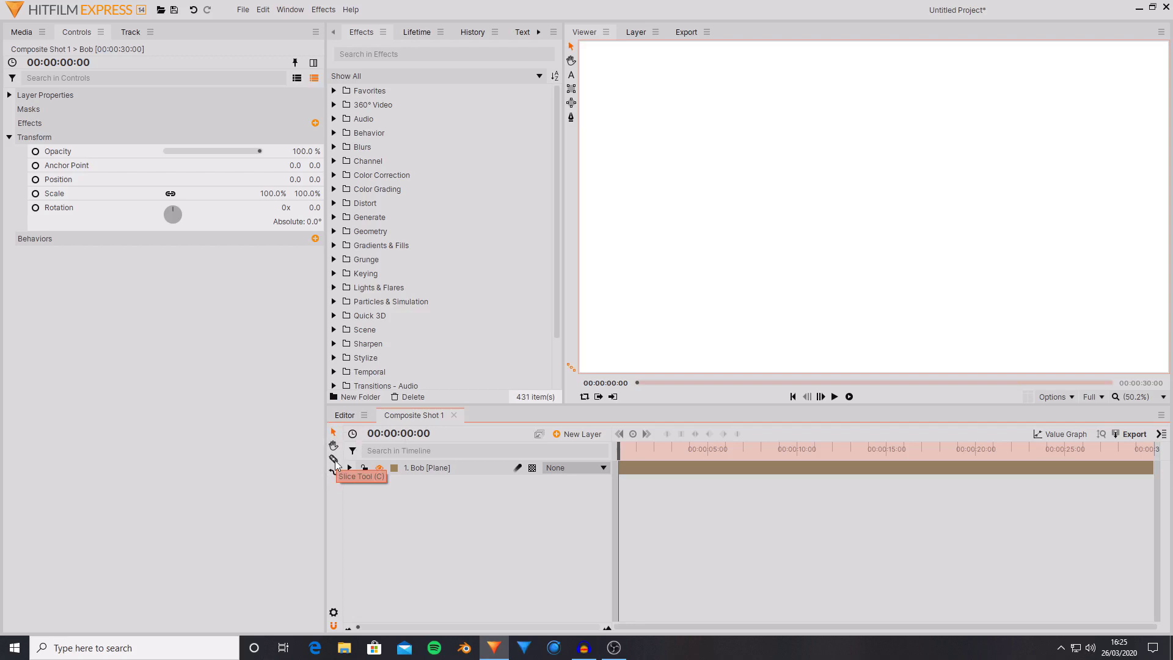
- Split the Bob plane layer in two with the Slice Tool at about 6 seconds
left_click(334, 460)
left_click(731, 468)
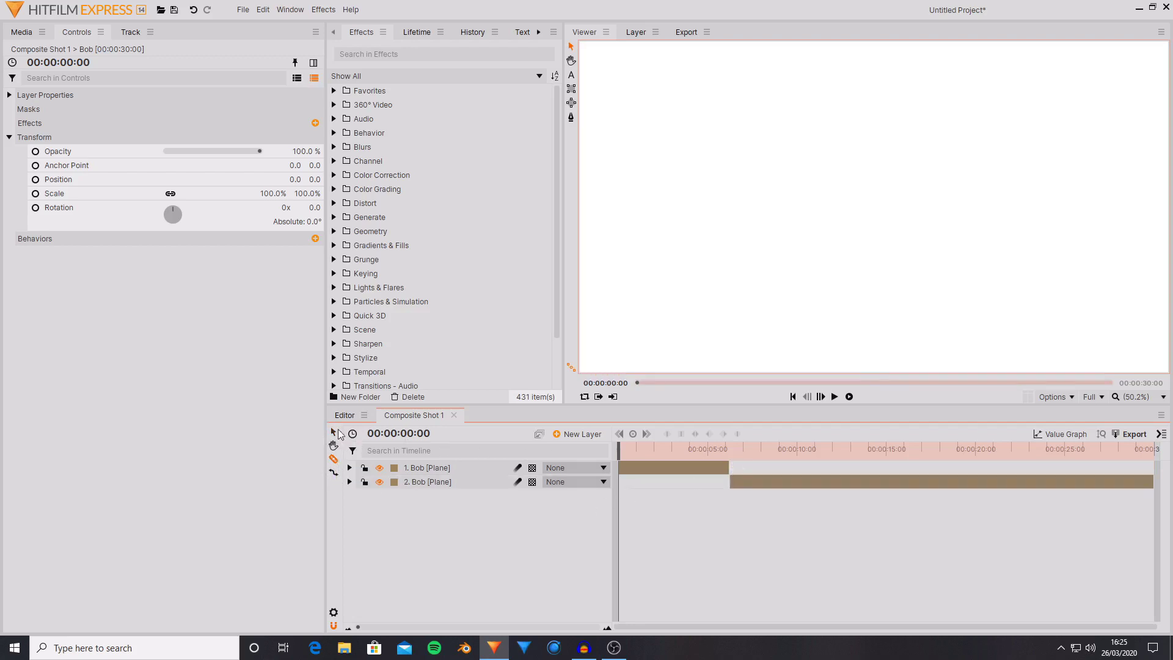
left_click(337, 430)
- Inspect the cut between the two Bob segments up close with the Hand tool, and return to the full timeline
left_click(336, 449)
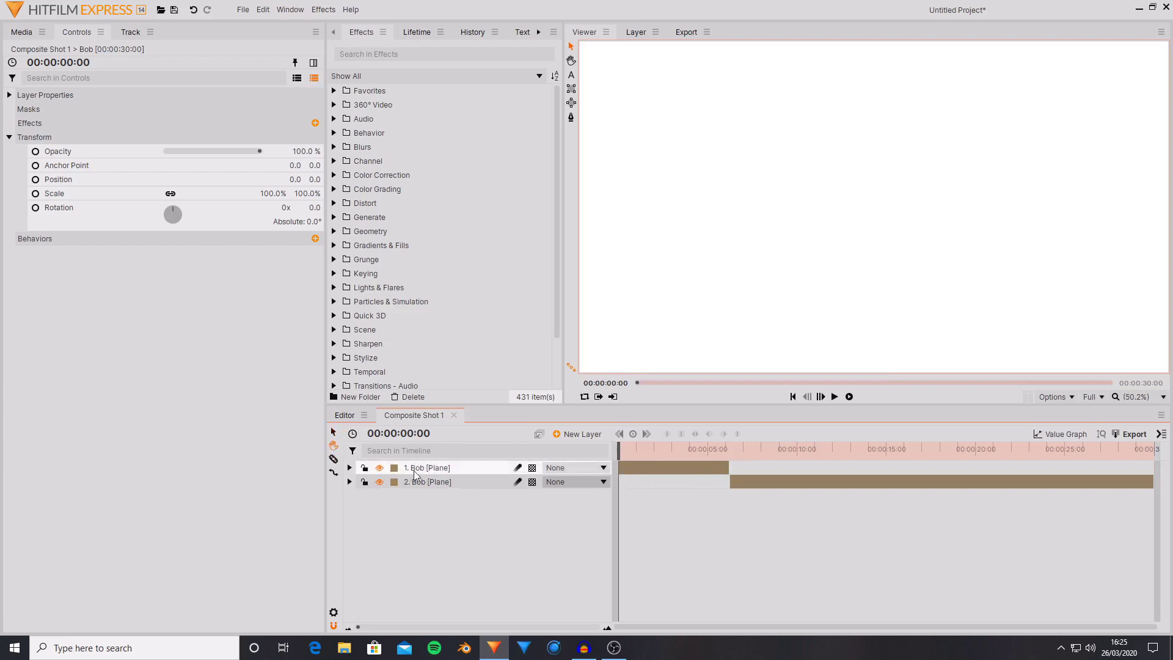
left_click(408, 628)
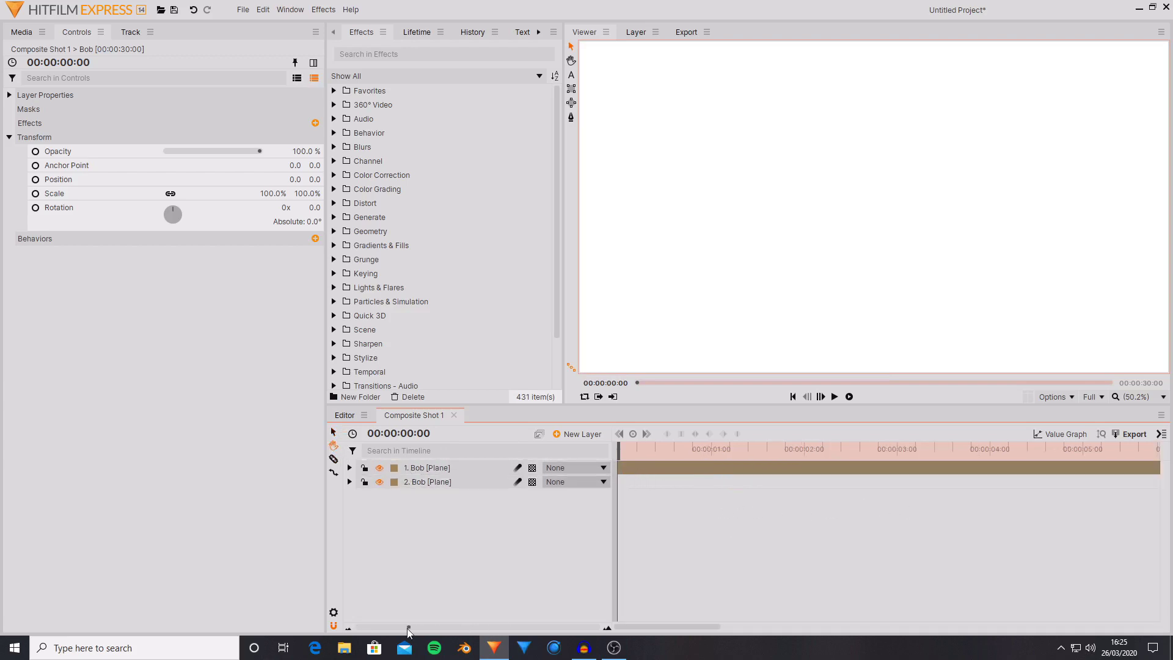
scroll(862, 531, "down", 5)
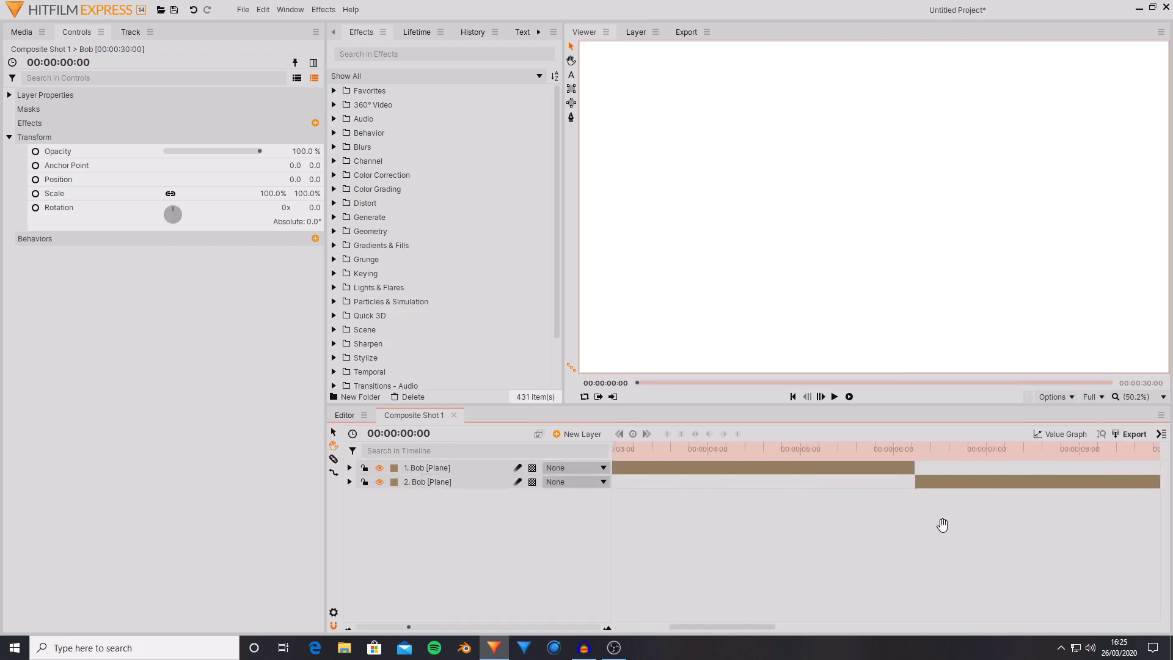
scroll(943, 526, "up", 2)
left_click_drag(408, 628, 330, 626)
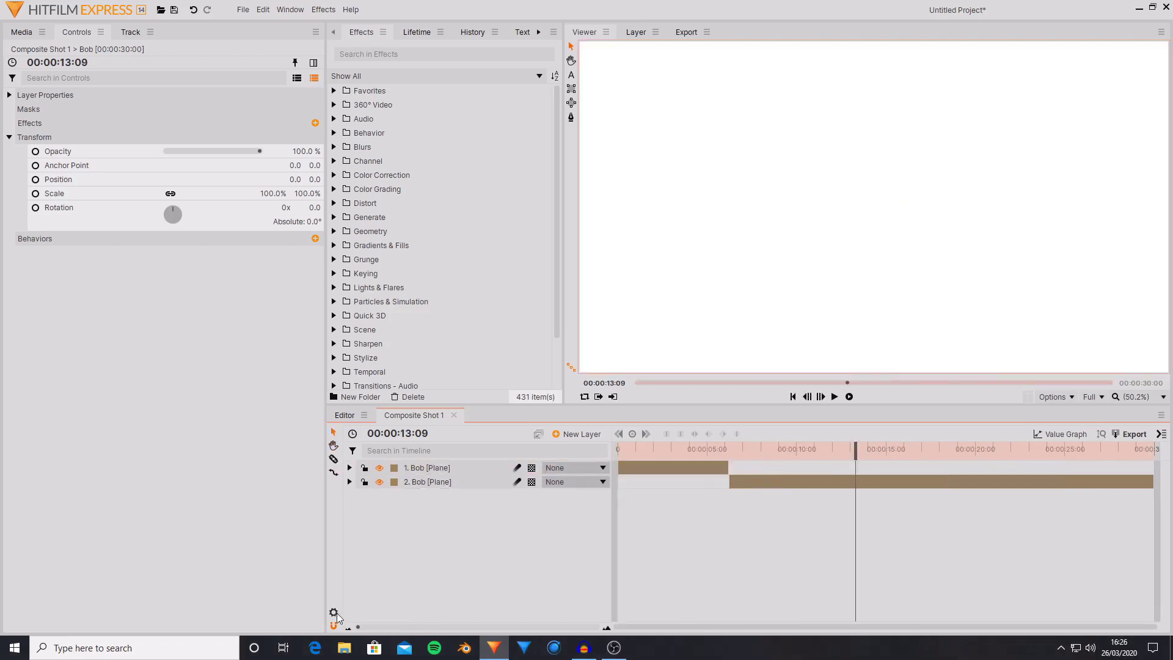
- Review the Composite Shot 1 properties and close them without making changes
left_click(334, 613)
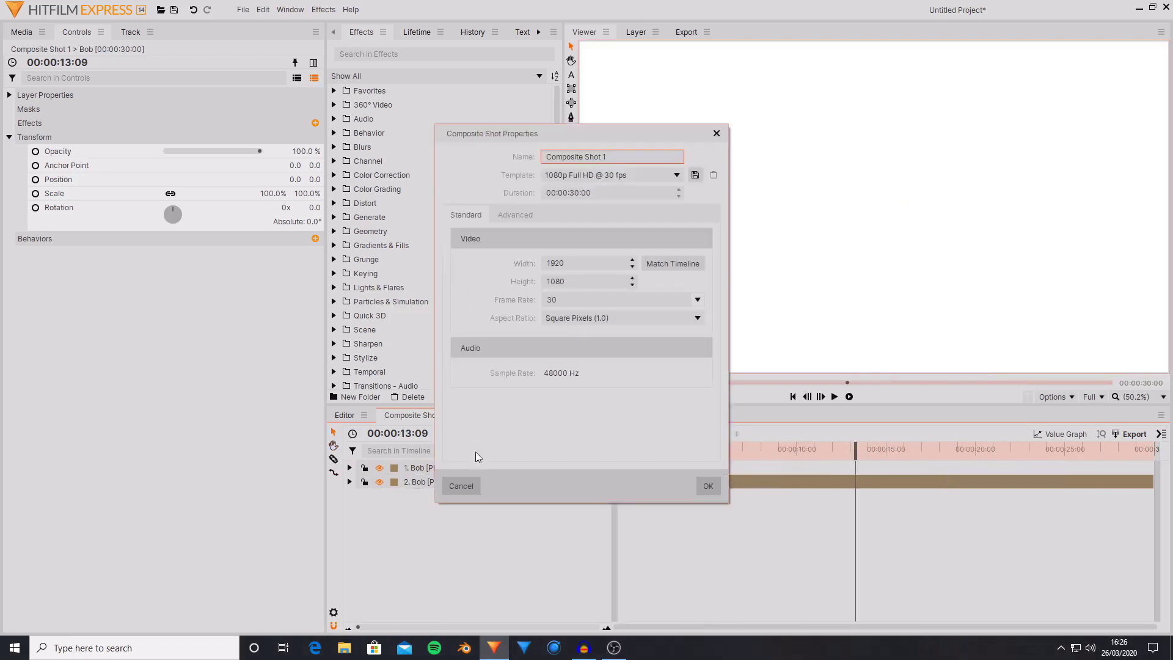
left_click(461, 486)
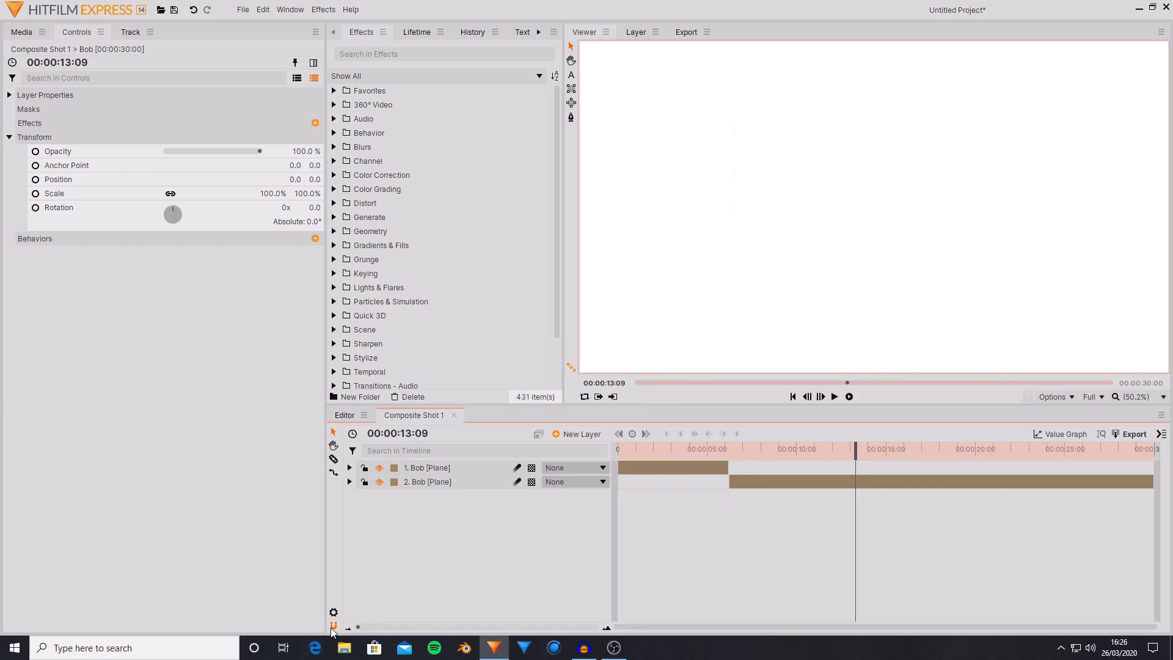
- Try moving the two Bob segments along the timeline to test snapping at the cut
mouse_move(650, 467)
left_mouse_down()
mouse_move(690, 467)
mouse_move(660, 466)
left_mouse_up()
left_click_drag(740, 481, 745, 480)
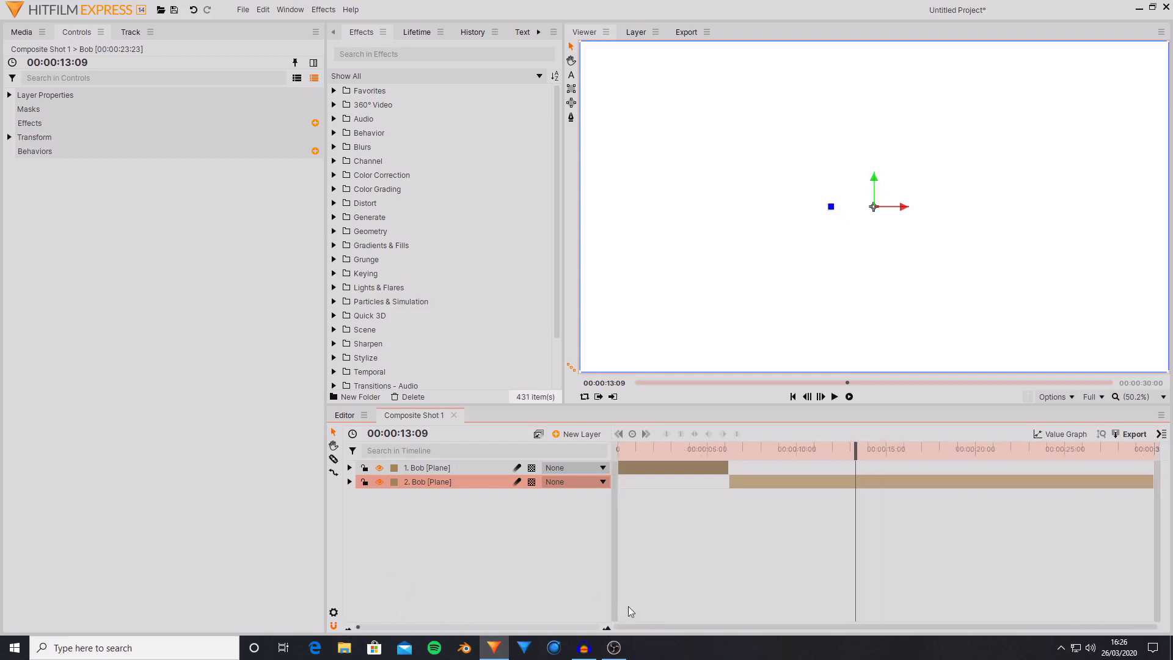
- Explore the timeline at several zoom levels and pan across the two Bob segments with the Hand tool
left_click(607, 628)
left_click(607, 629)
left_click(606, 628)
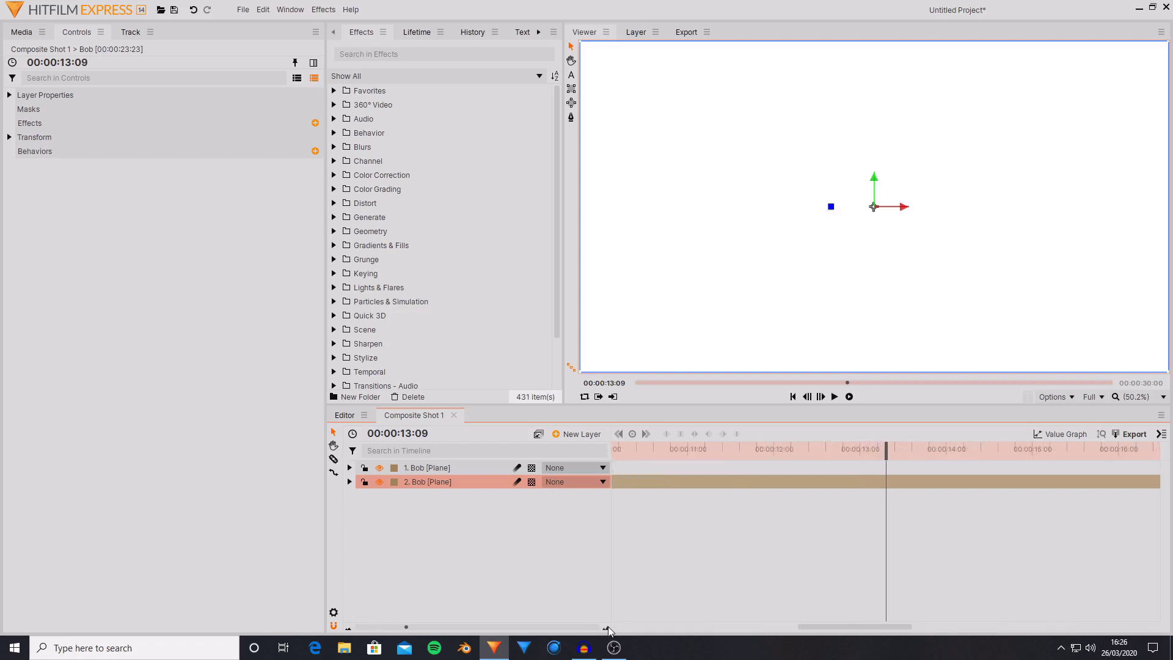
left_click(607, 628)
left_click(348, 628)
left_click(348, 628)
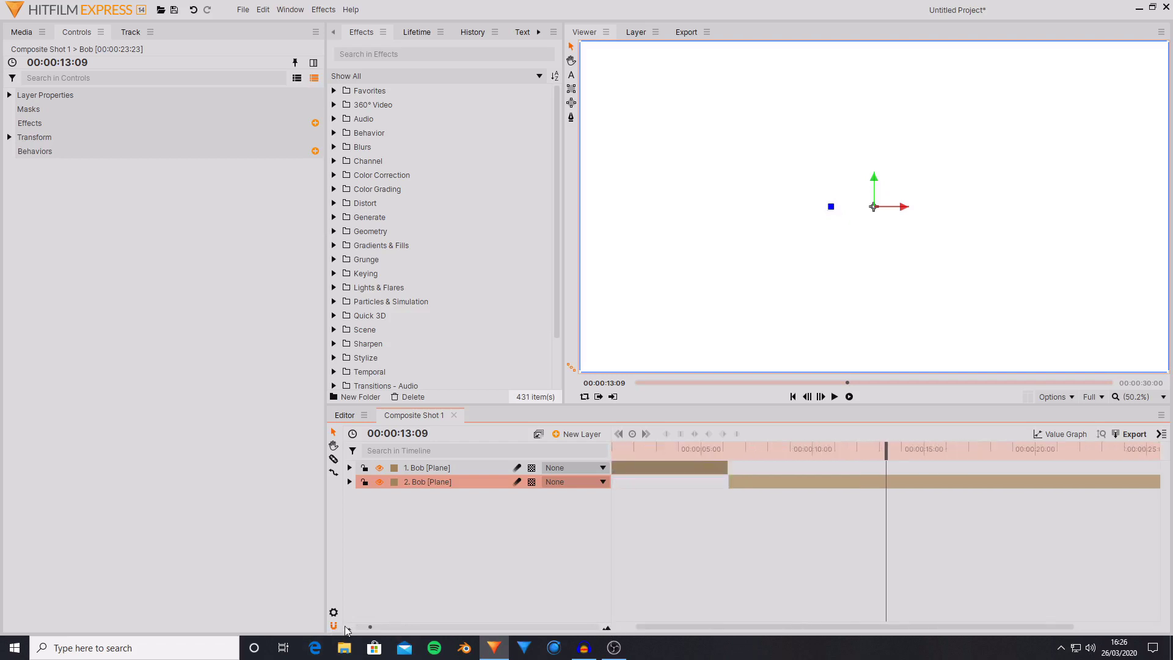
mouse_move(358, 630)
left_mouse_down()
mouse_move(385, 633)
mouse_move(375, 632)
left_mouse_up()
left_click(334, 445)
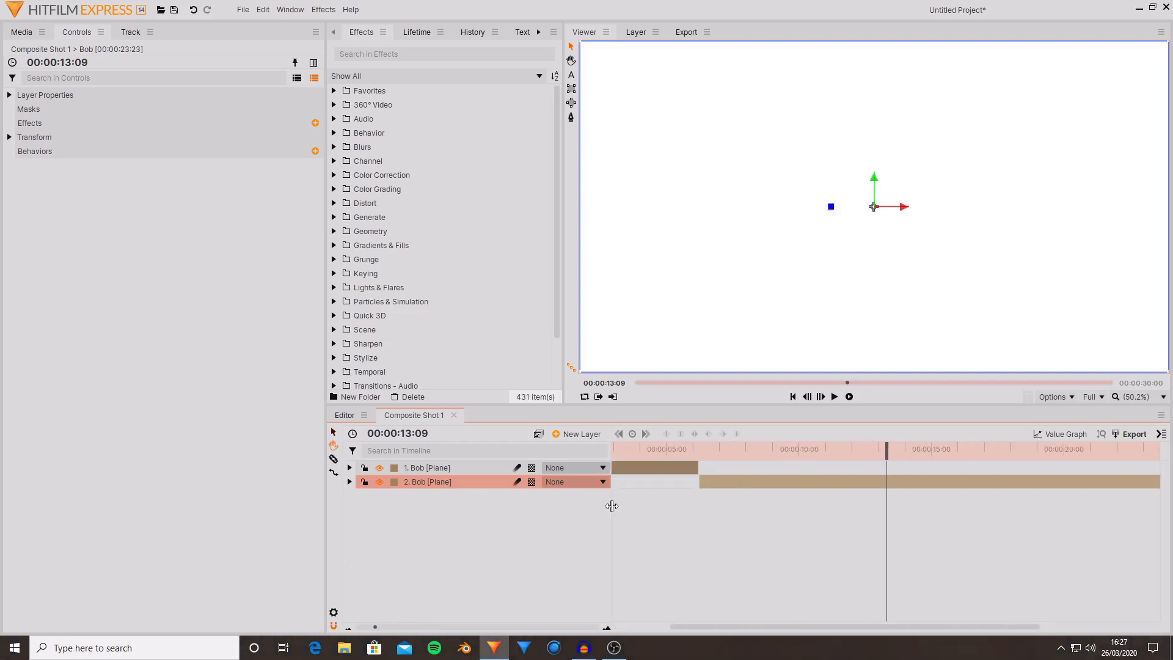
left_click_drag(763, 529, 978, 519)
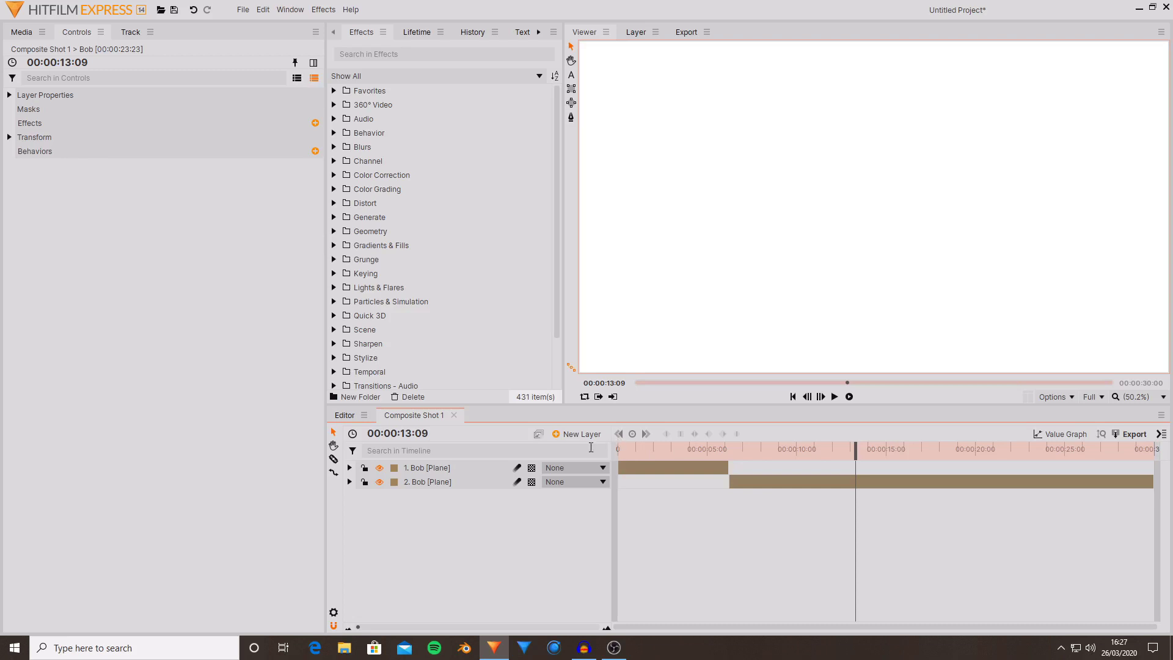
- Examine the viewer's zoom, playback resolution, paused resolution and display options, keeping the playback resolution at Full
left_click(460, 469)
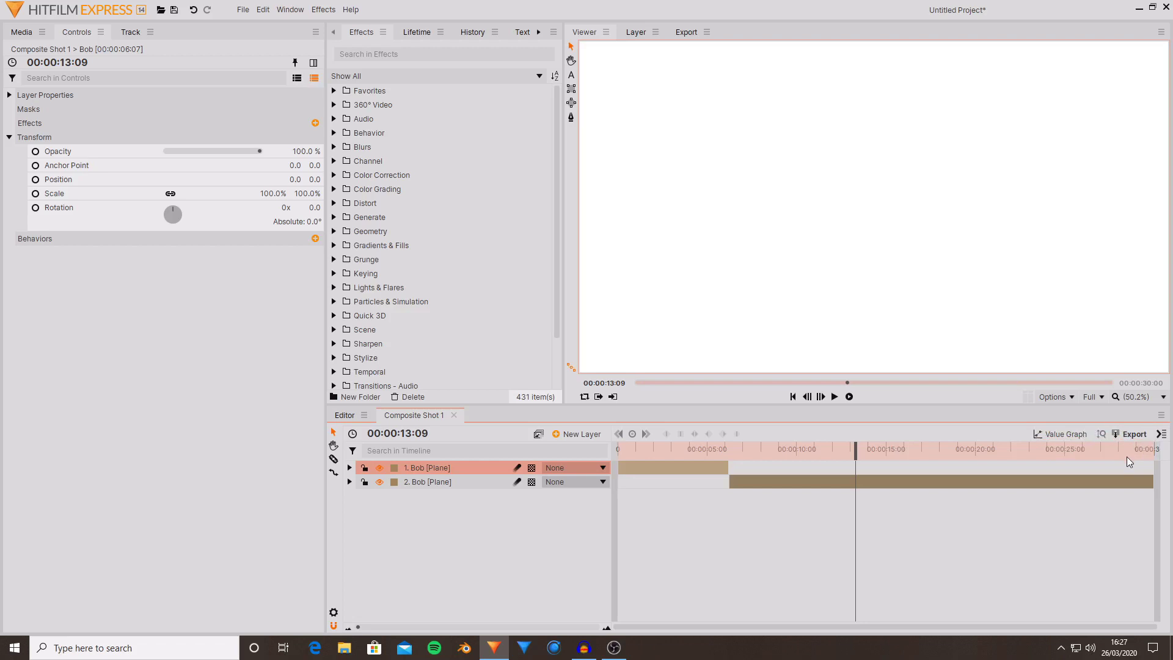
left_click(1163, 397)
left_click(1104, 510)
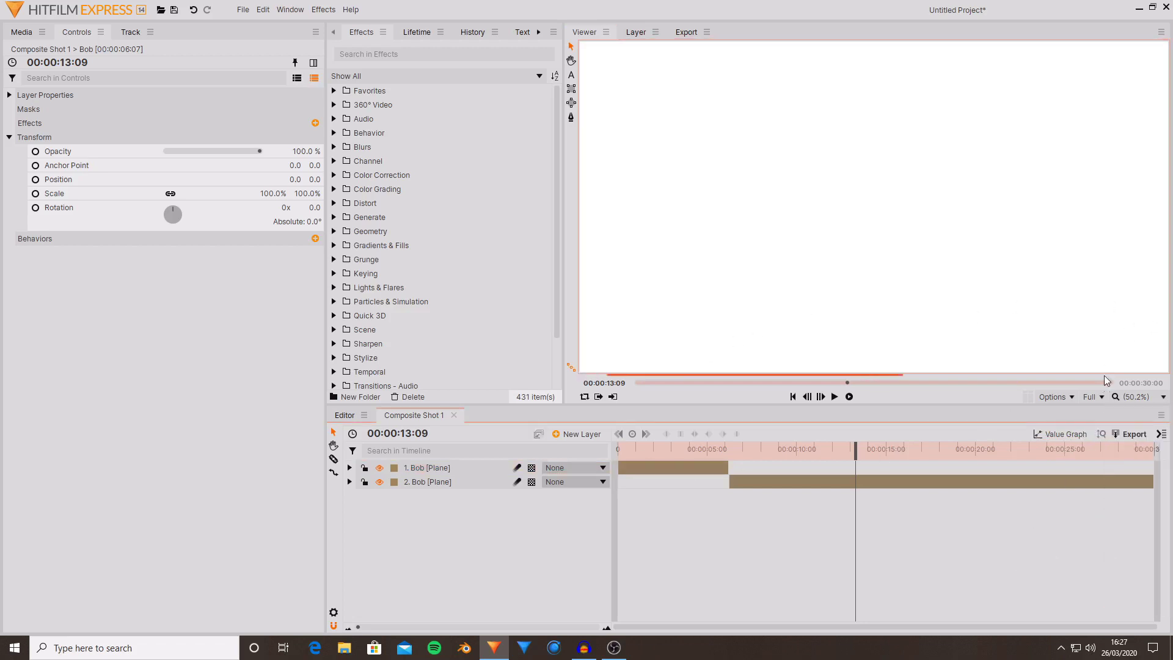
left_click(1096, 397)
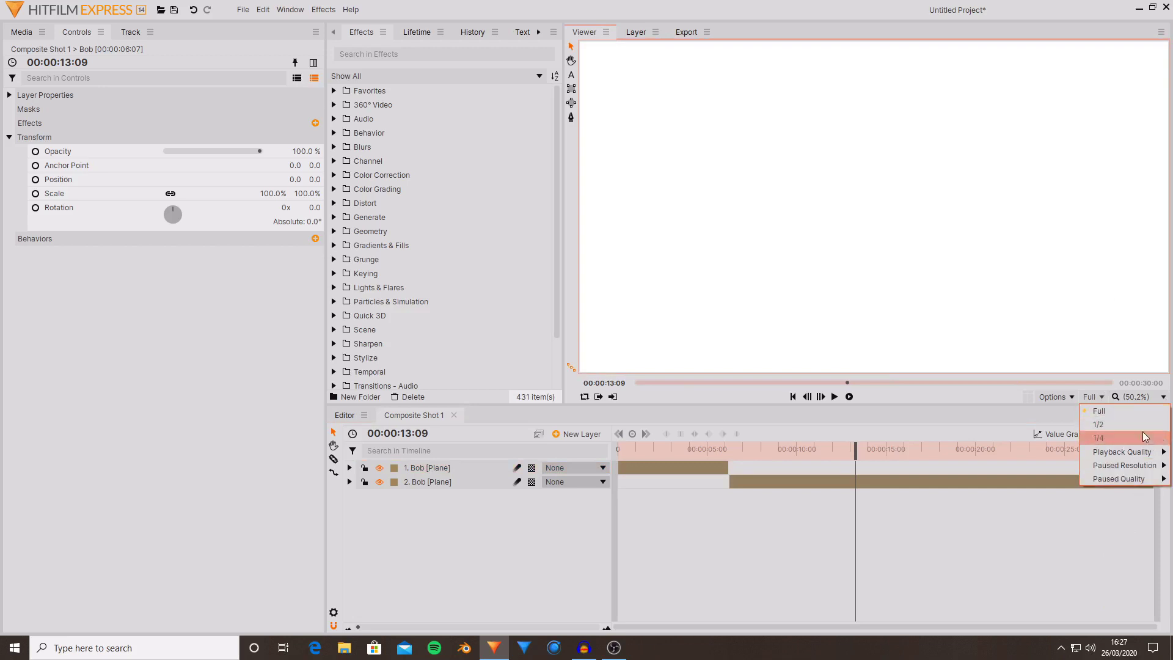
left_click(1098, 410)
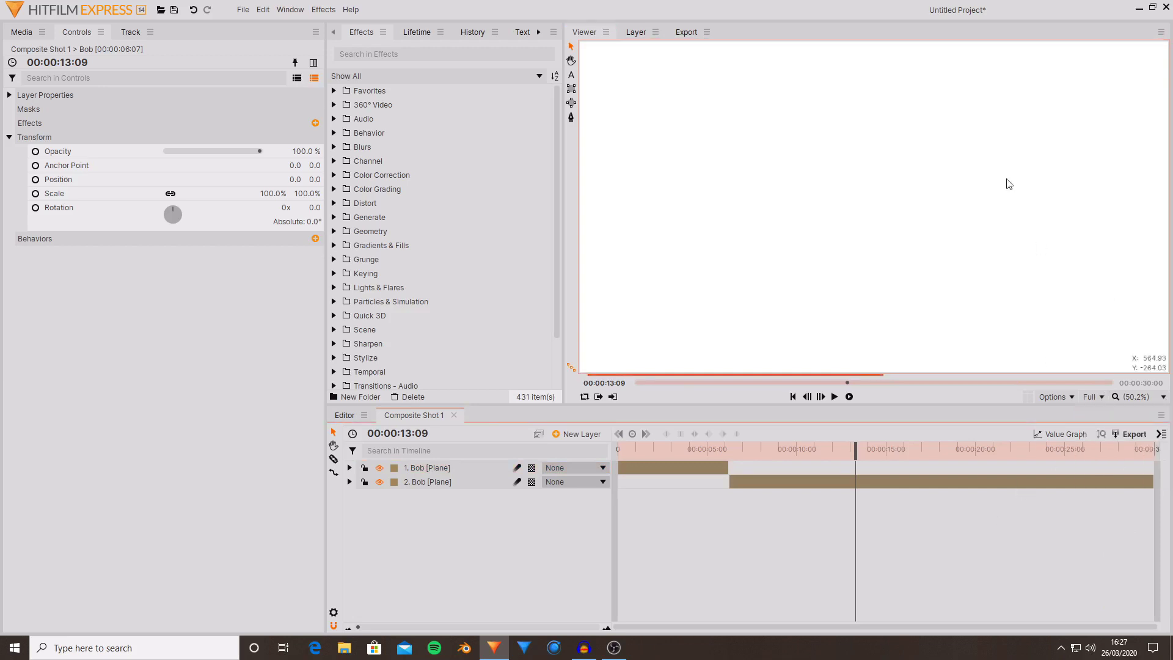
left_click(1102, 397)
mouse_move(1117, 452)
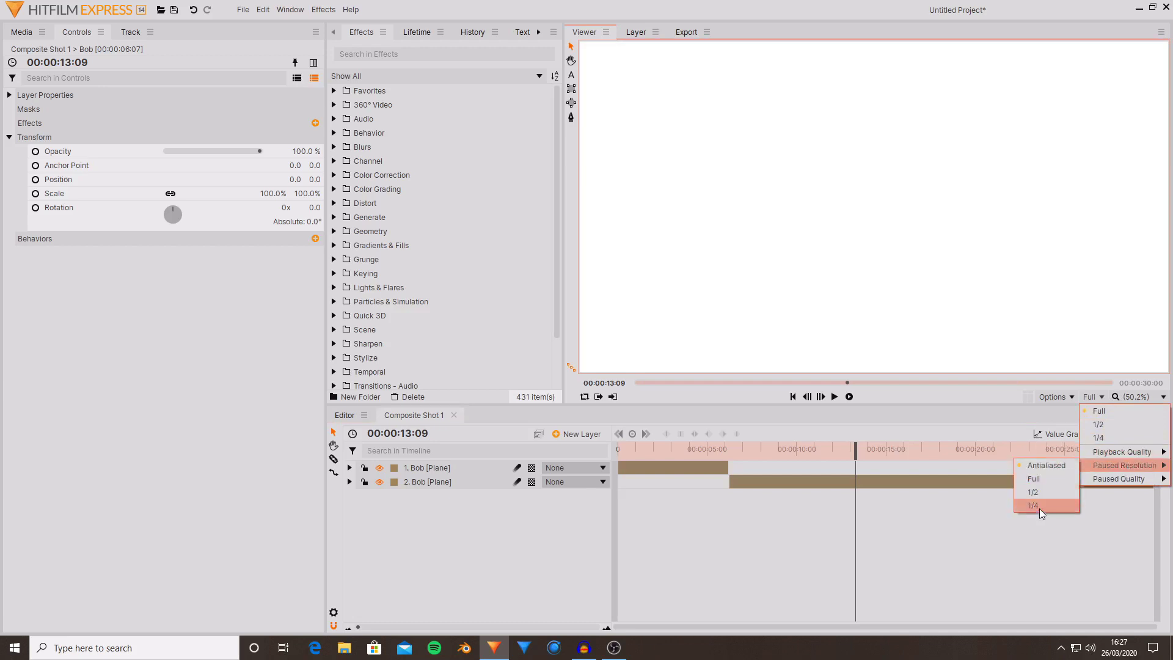
left_click(888, 541)
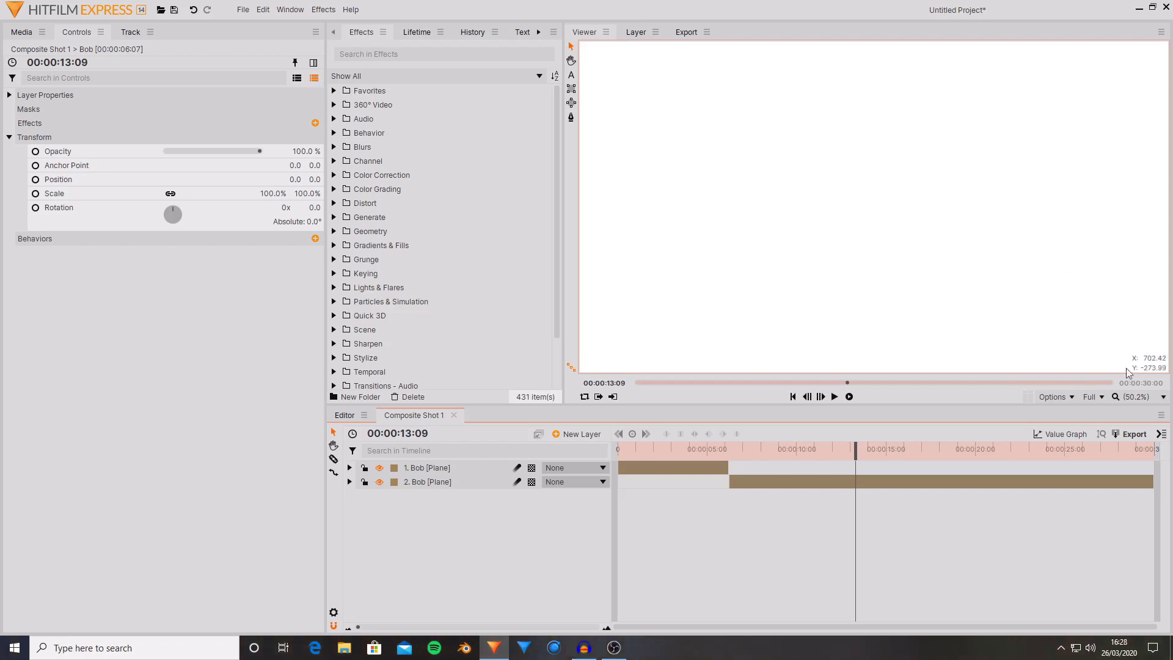
left_click(1068, 401)
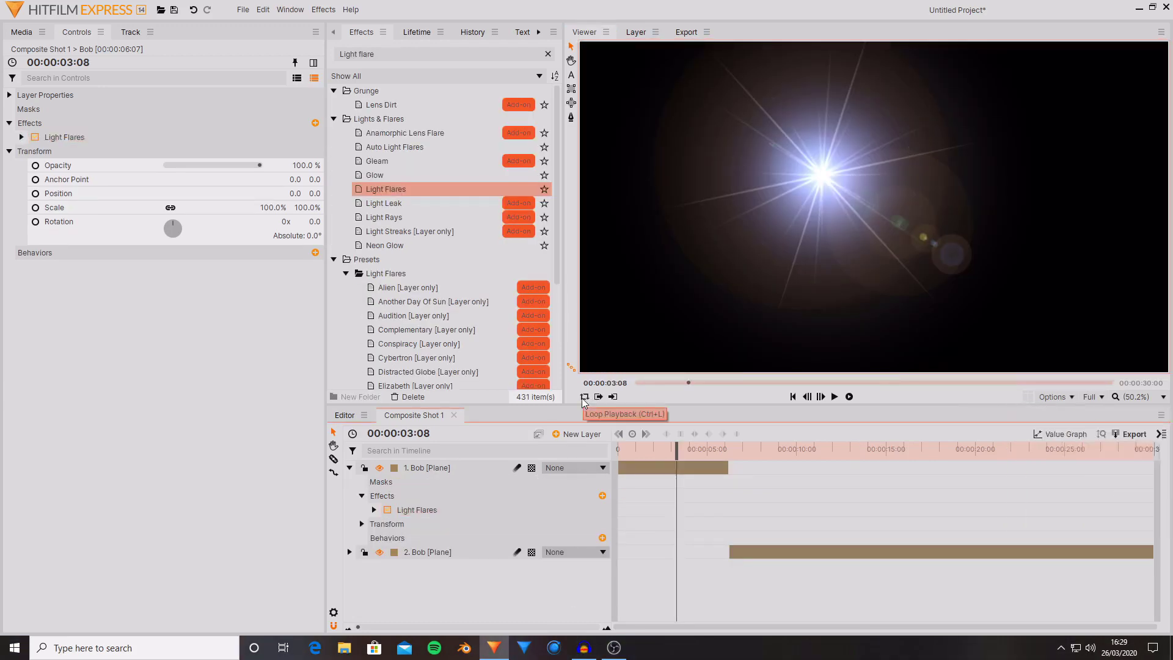
- Set the in point of Composite Shot 1 at 00:00:03:08 and the out point at 00:00:11:16
left_click(598, 398)
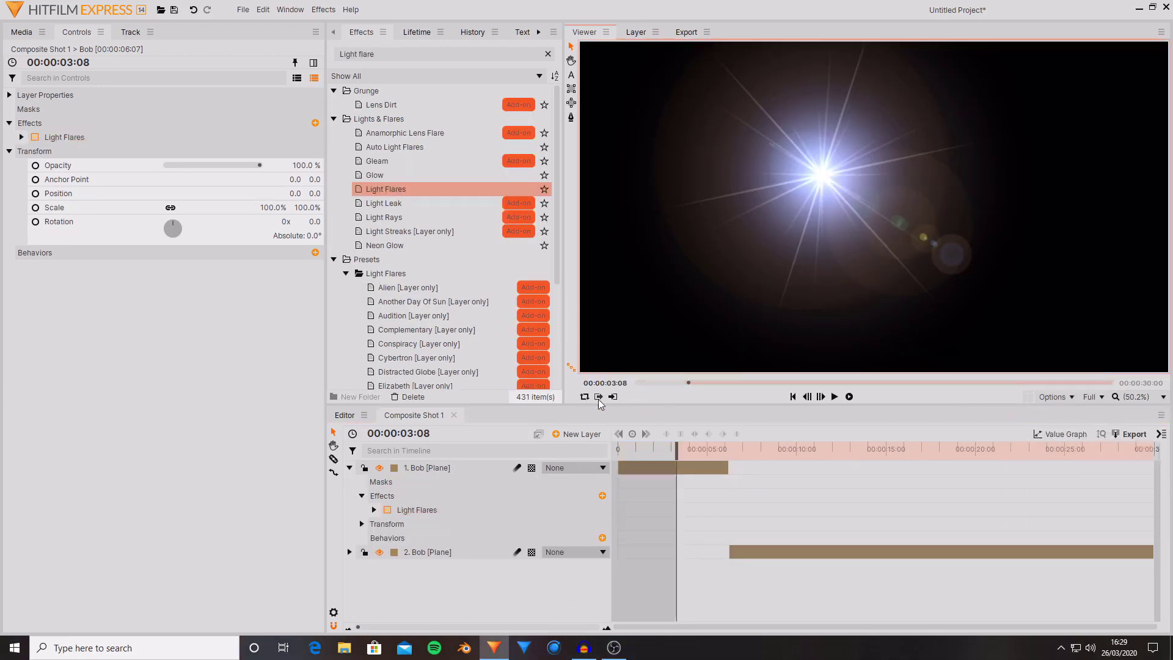
left_click(613, 396)
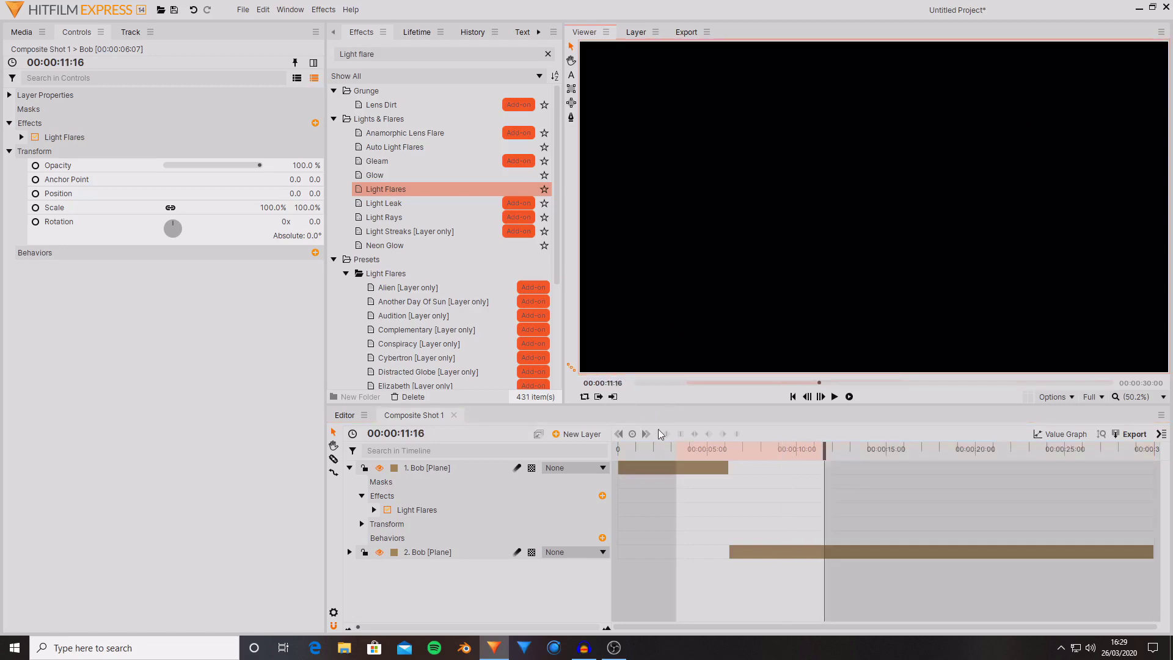